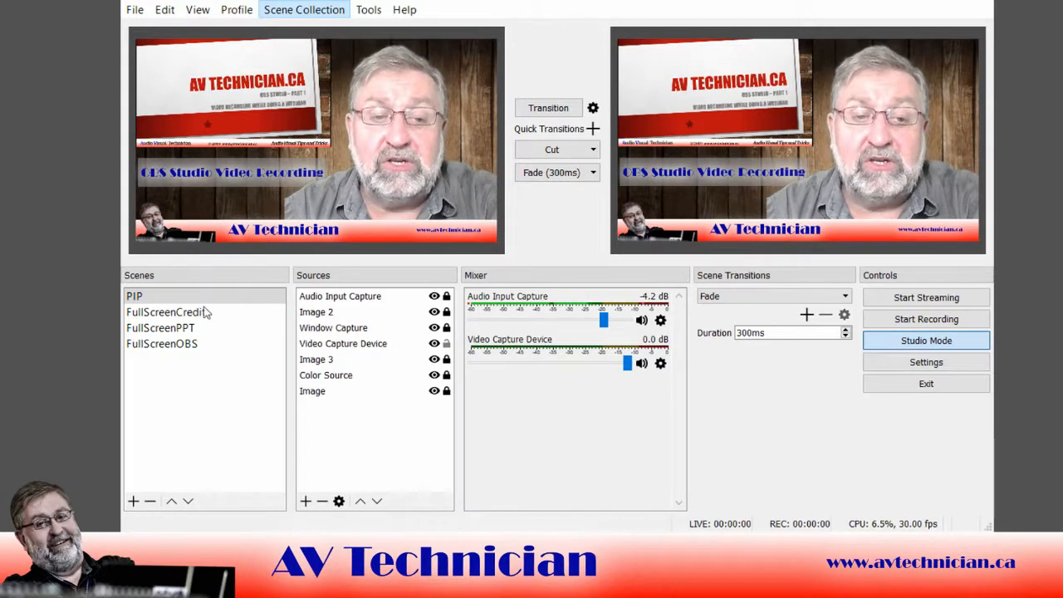
# Step: Preview the FullScreenCredit, FullScreenPPT and FullScreenOBS scenes one after another
pyautogui.click(183, 363)
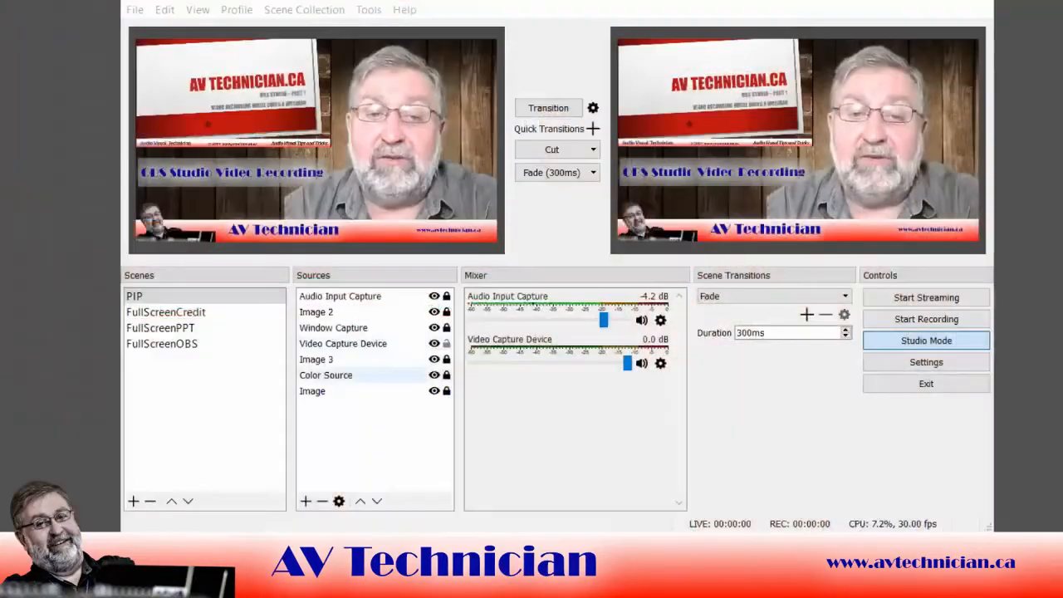
pyautogui.click(210, 412)
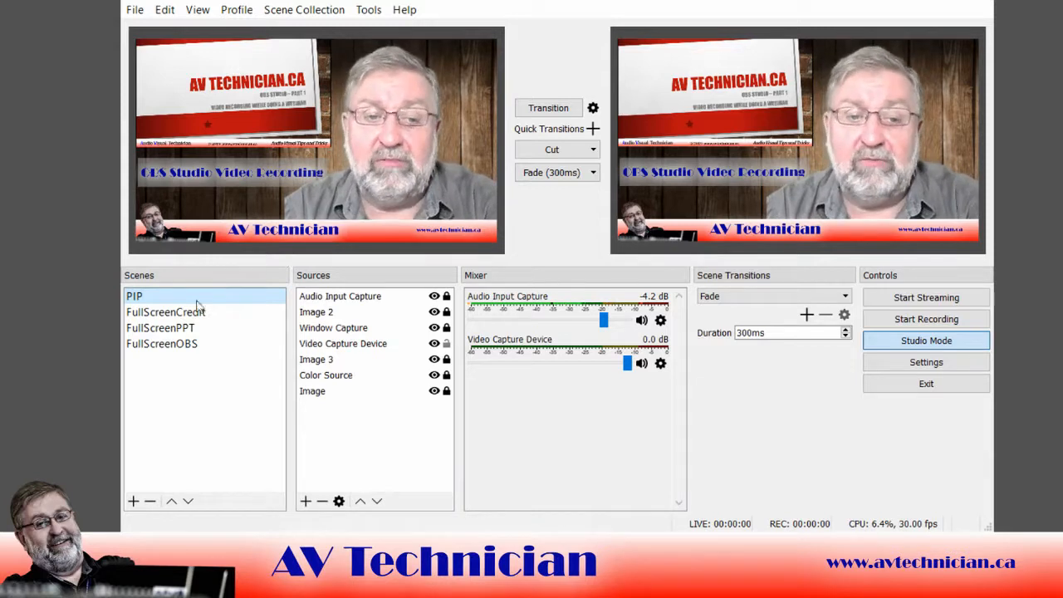
pyautogui.click(150, 315)
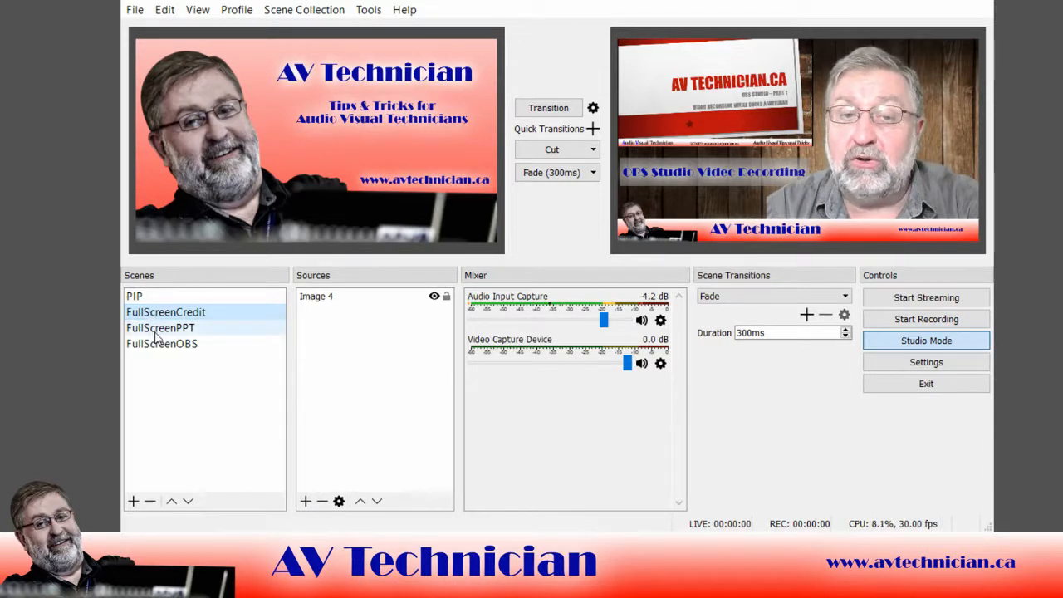
pyautogui.click(156, 333)
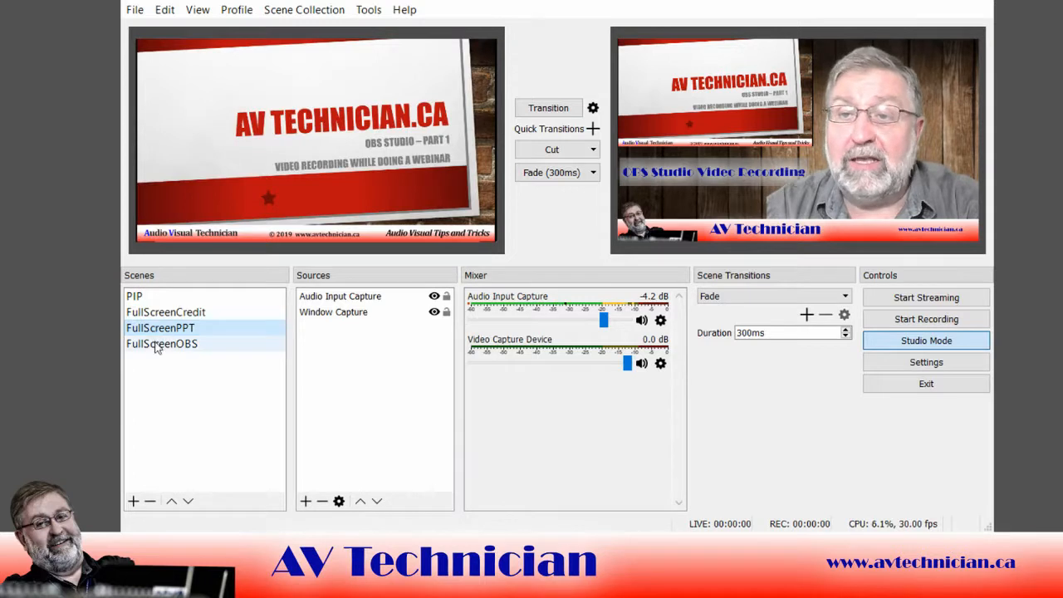
pyautogui.click(164, 351)
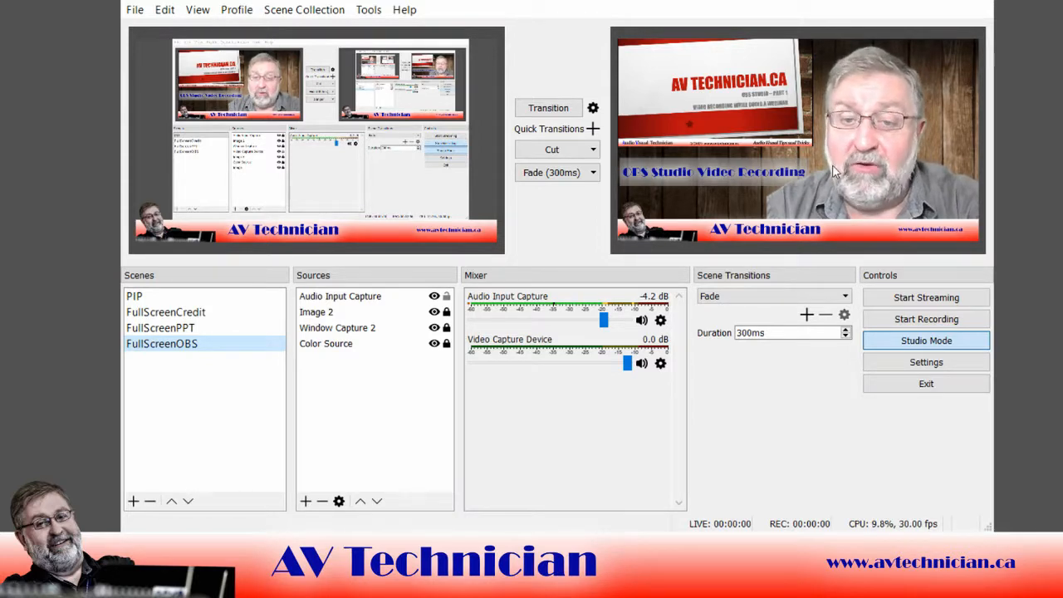
# Step: Transition the FullScreenOBS scene to the program output, and swap it back with the PIP scene
pyautogui.click(550, 110)
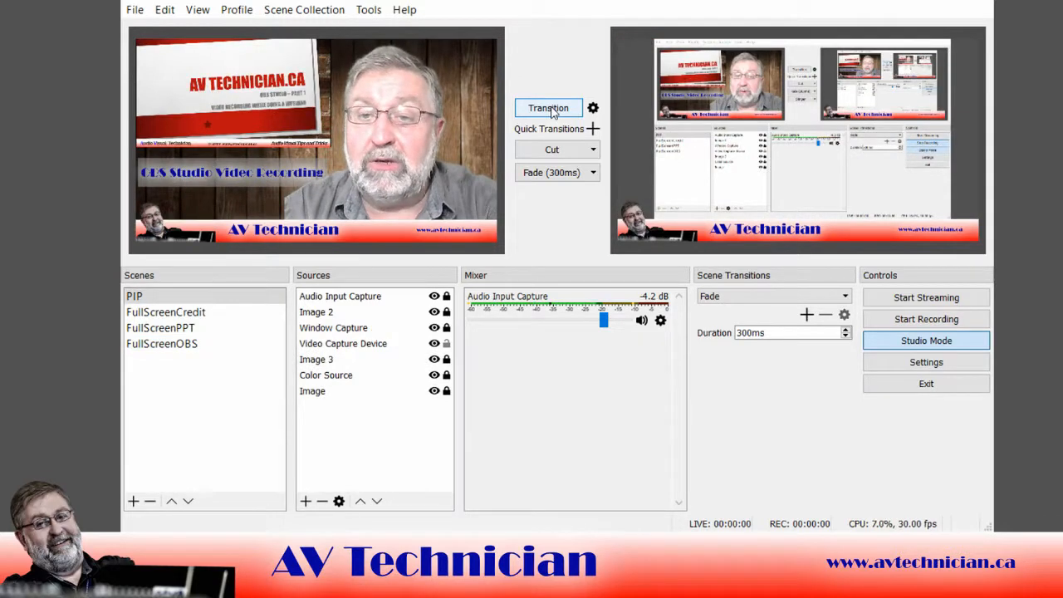
pyautogui.click(550, 109)
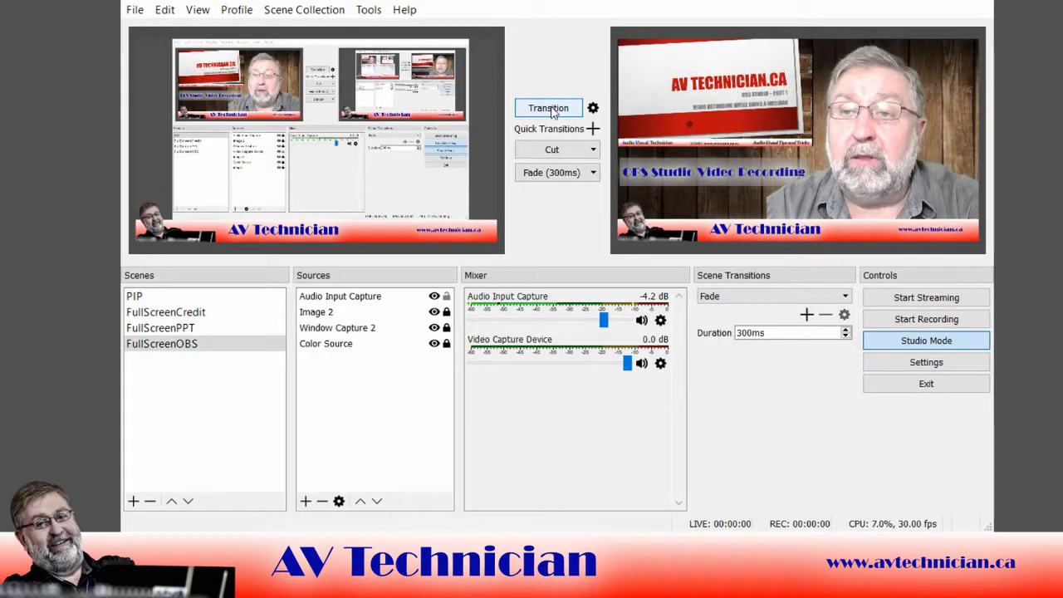
pyautogui.click(224, 407)
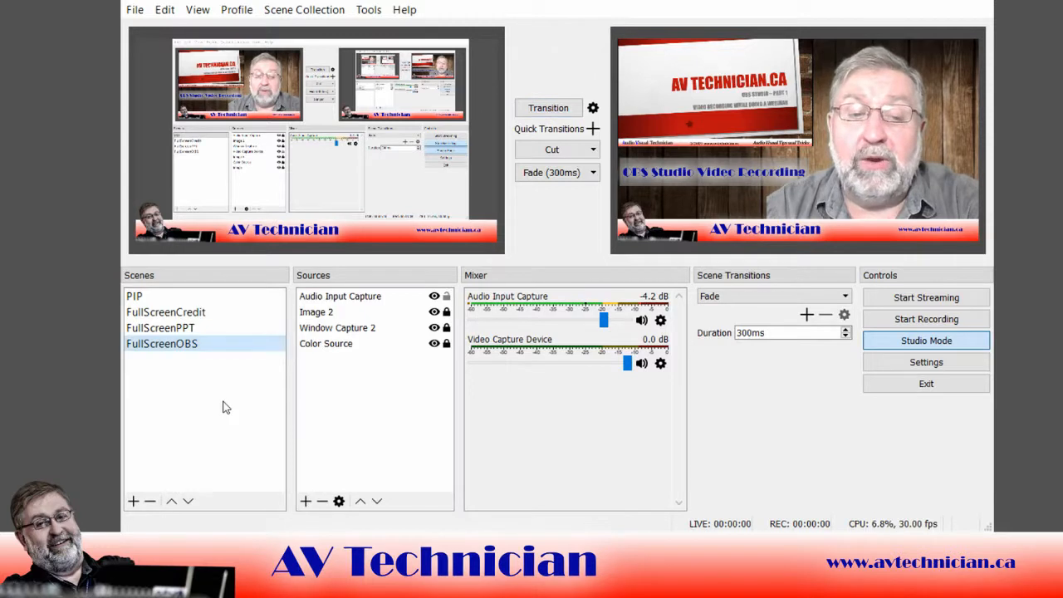
# Step: Create a new profile and a new, empty scene collection
pyautogui.click(239, 11)
pyautogui.click(245, 26)
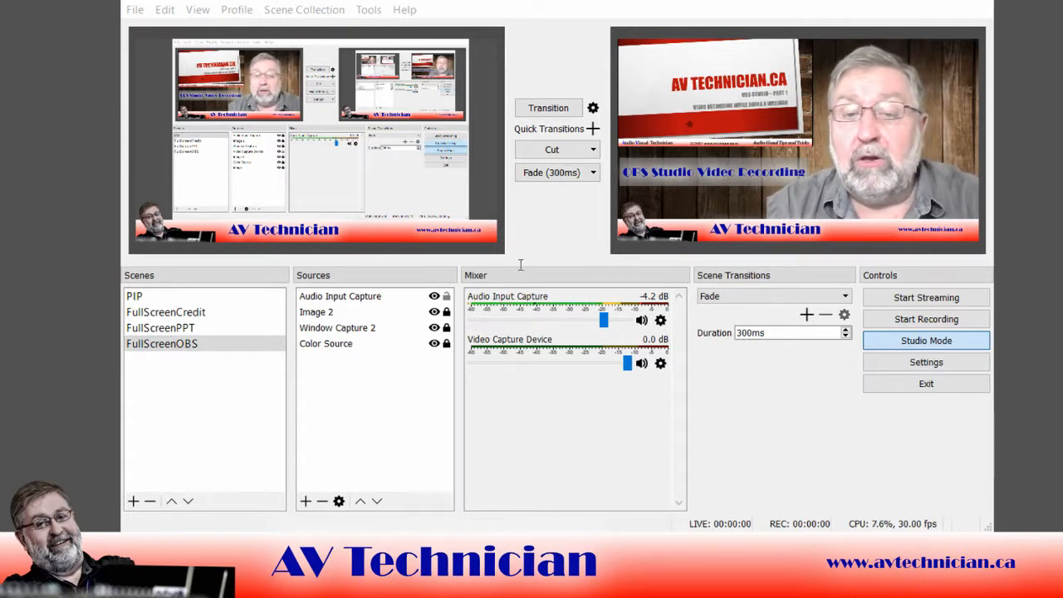
pyautogui.click(540, 282)
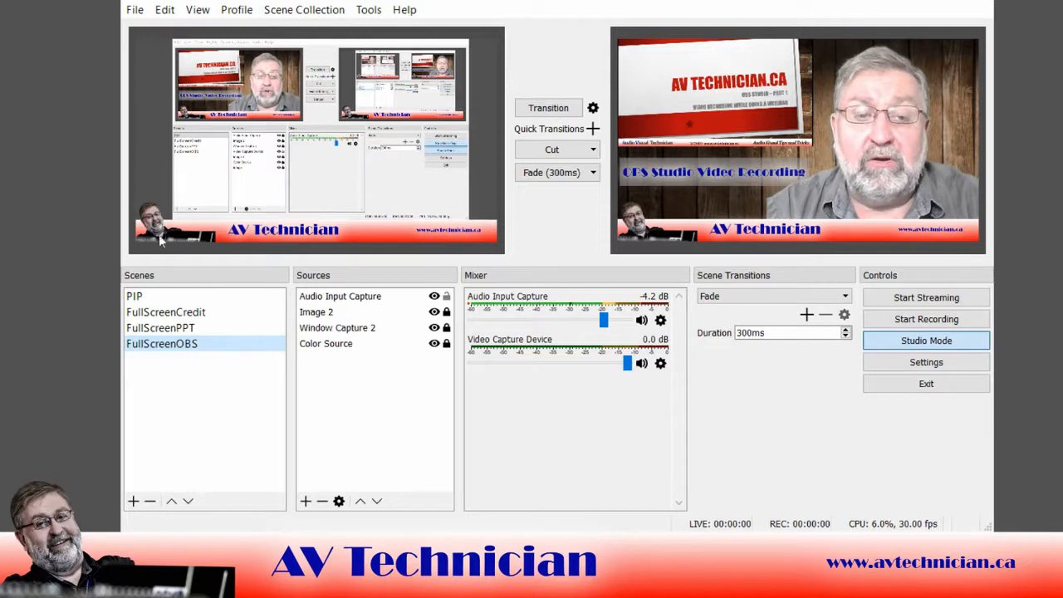
pyautogui.click(286, 24)
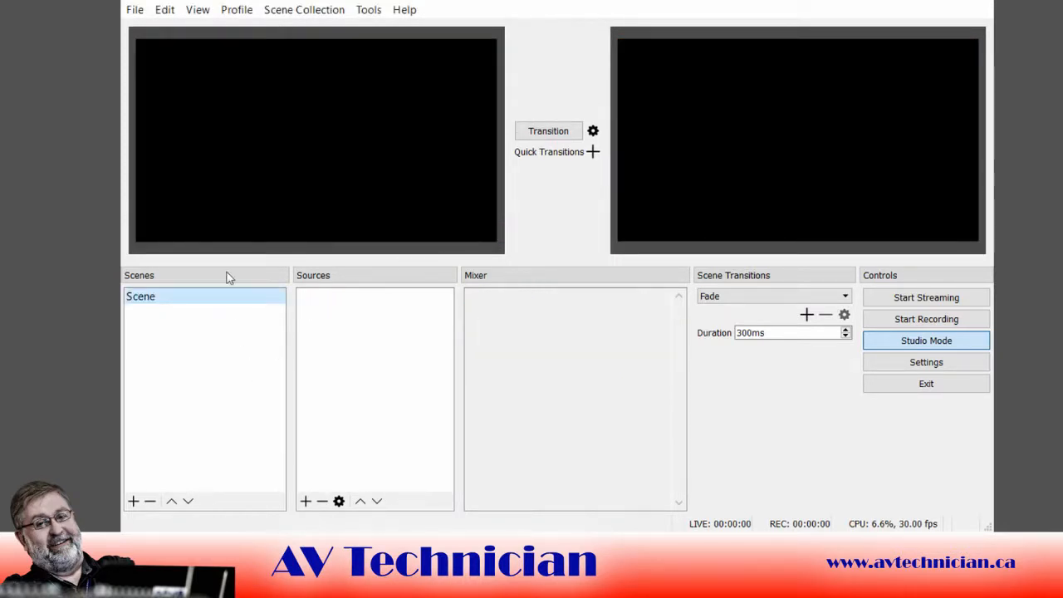
# Step: Switch back to the scene collection that holds the PIP and FullScreen scenes
pyautogui.click(174, 302)
pyautogui.click(305, 141)
pyautogui.click(294, 8)
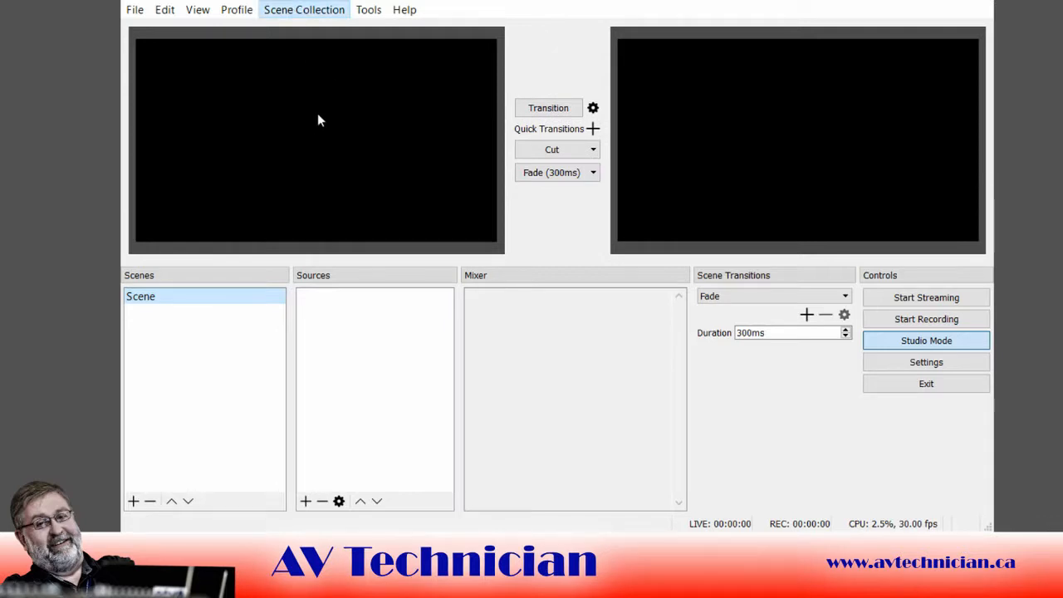
pyautogui.click(334, 174)
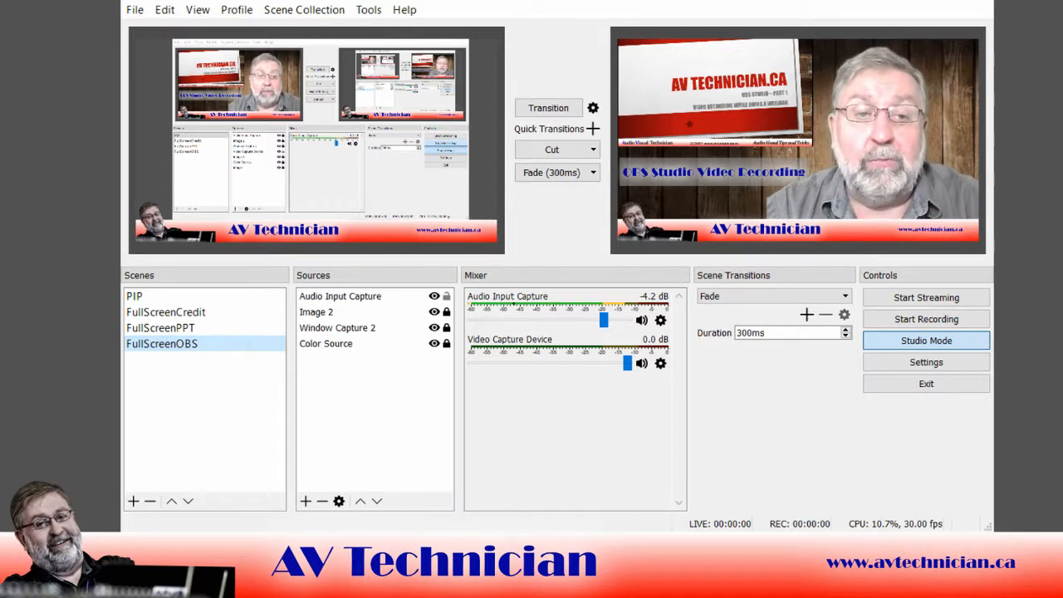
# Step: Switch to the new scene collection that holds only one empty scene
pyautogui.click(235, 12)
pyautogui.click(321, 22)
pyautogui.click(304, 10)
pyautogui.click(314, 160)
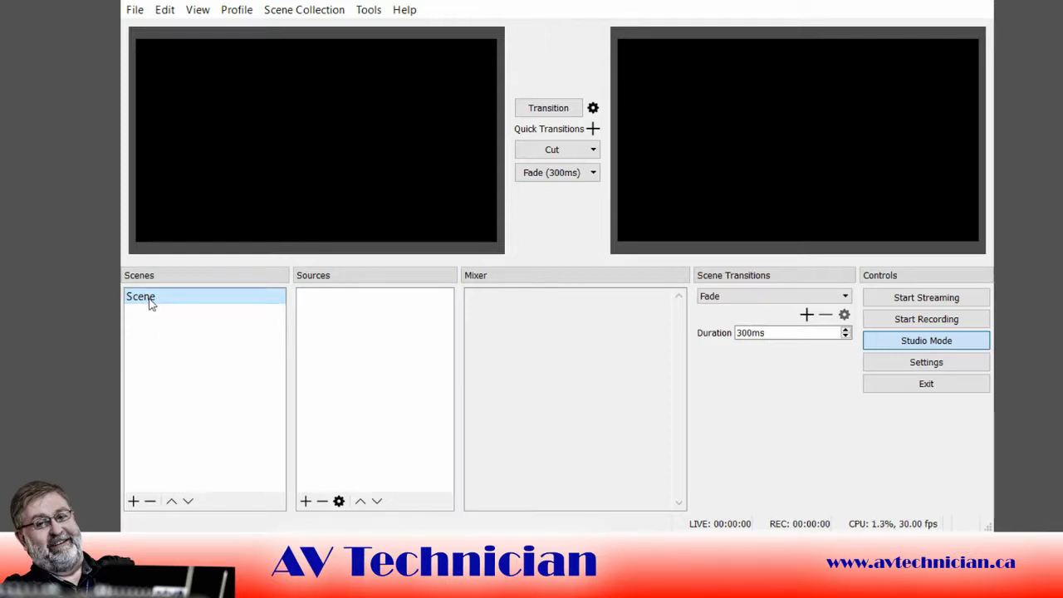
# Step: Rename the default scene as CameraFullScreen
pyautogui.press('F2')
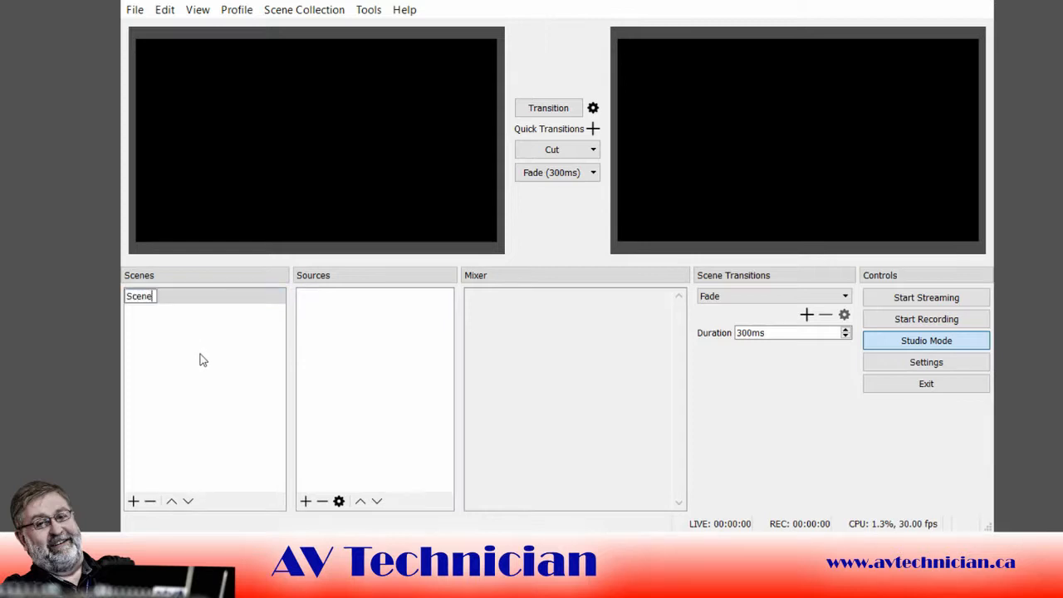
pyautogui.press('BackSpace')
pyautogui.press('BackSpace')
pyautogui.press('BackSpace')
pyautogui.press('BackSpace')
pyautogui.write('Camer')
pyautogui.write('Ful')
pyautogui.press('BackSpace')
pyautogui.press('BackSpace')
pyautogui.write('aFull Sc')
pyautogui.press('BackSpace')
pyautogui.press('BackSpace')
pyautogui.press('BackSpace')
pyautogui.write('Screen')
pyautogui.press('Return')
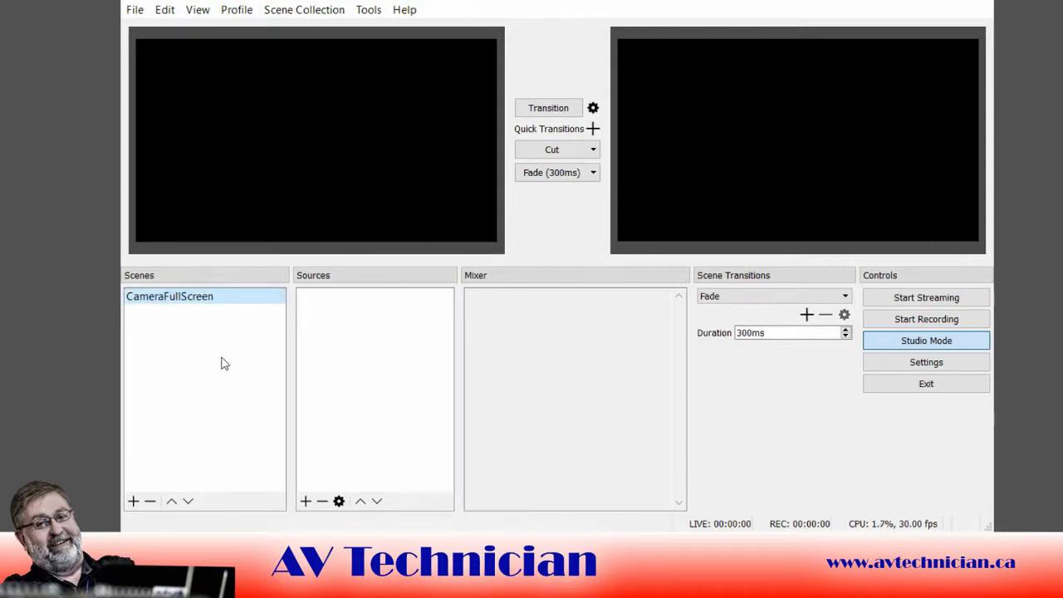
# Step: Add a camera capture source named WebCam to the CameraFullScreen scene
pyautogui.click(362, 337)
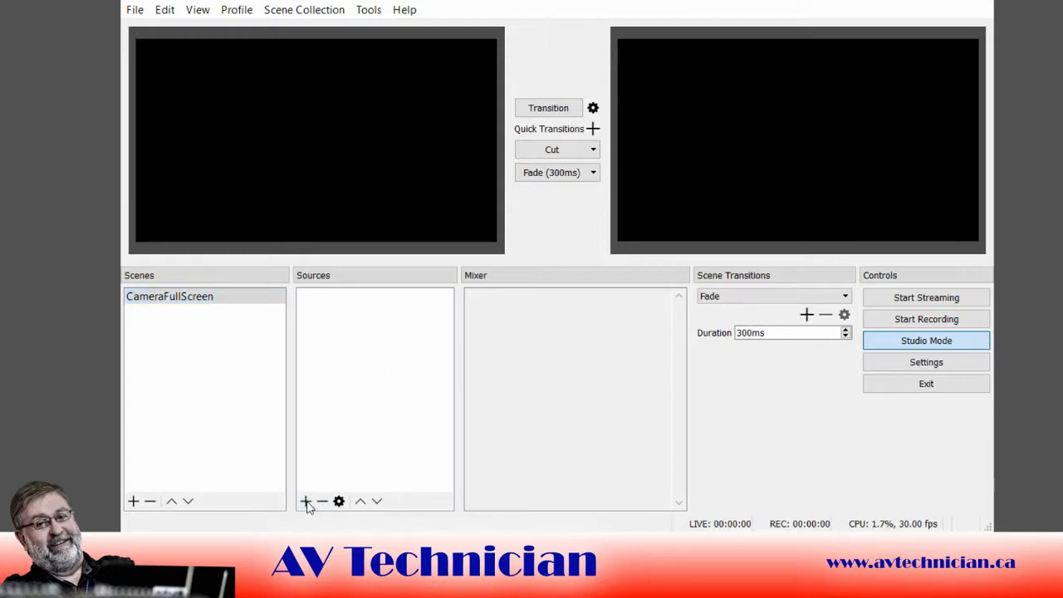
pyautogui.click(369, 431)
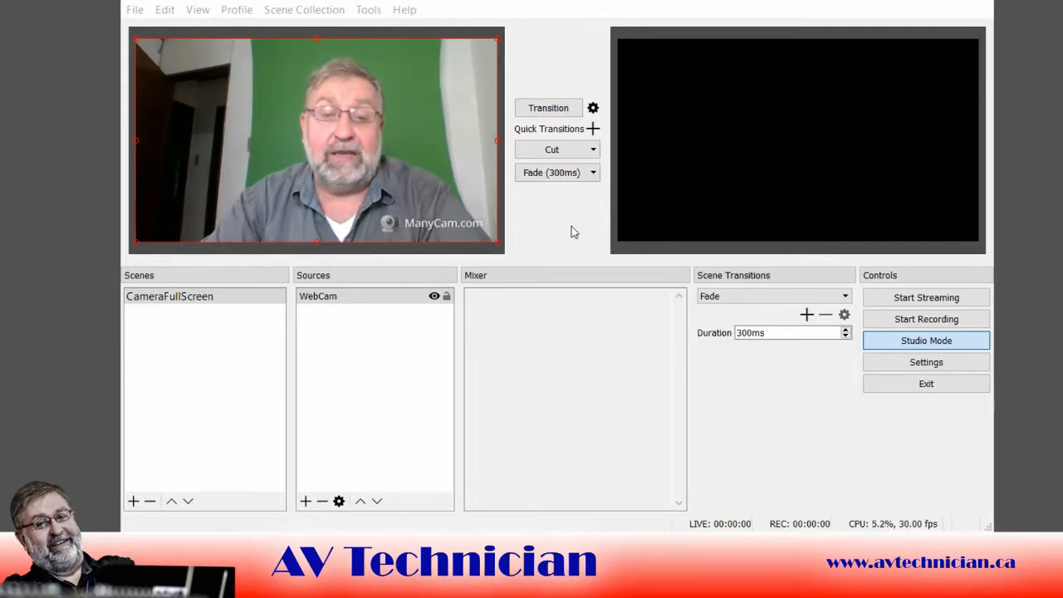
pyautogui.click(679, 456)
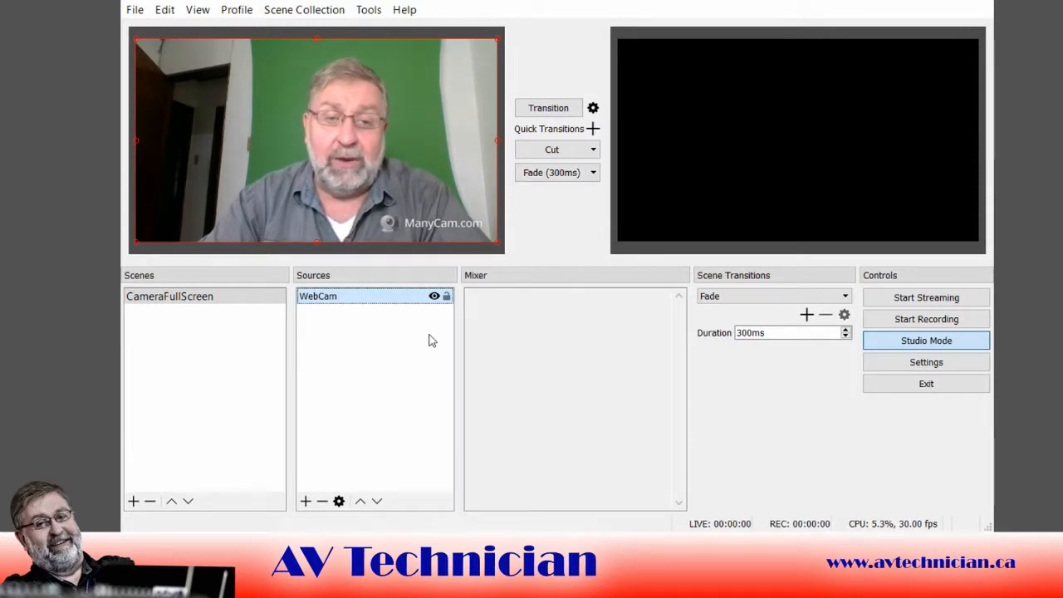
# Step: Add an image source named Background showing the wooden plank wall to the CameraFullScreen scene
pyautogui.click(352, 332)
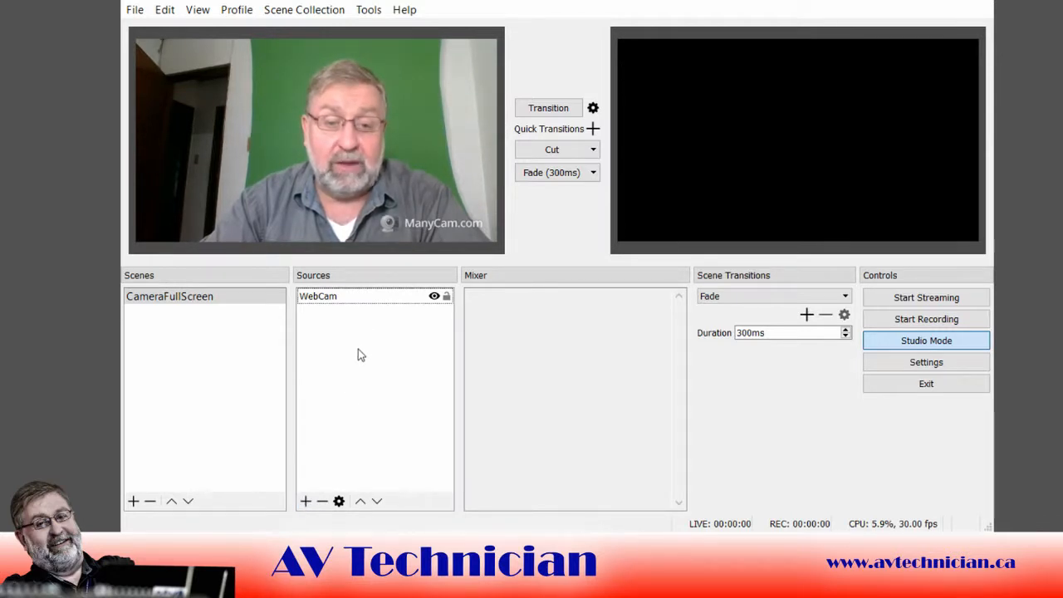
pyautogui.click(579, 368)
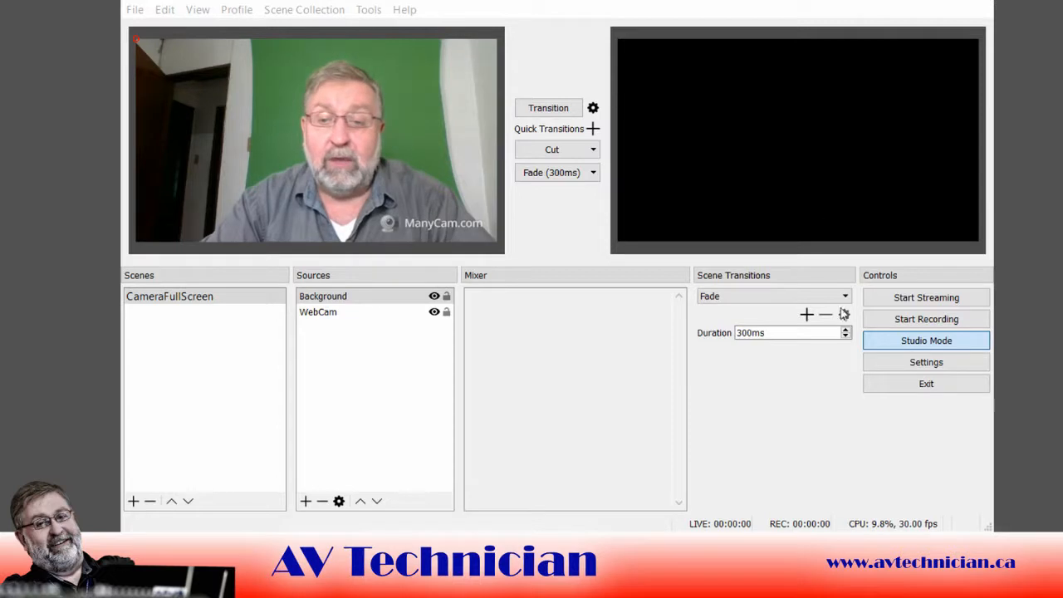
pyautogui.click(851, 460)
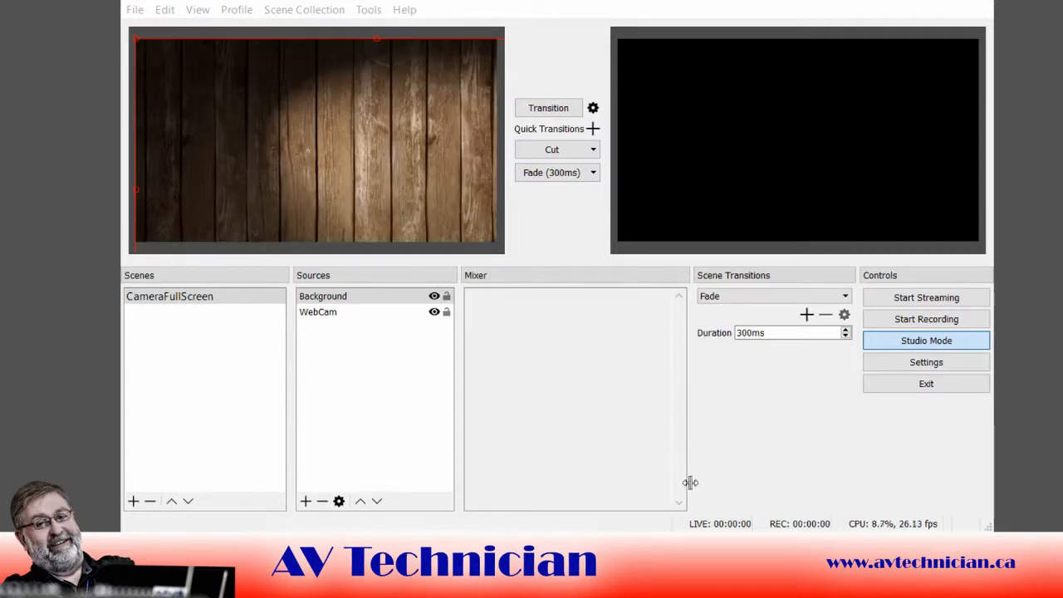
pyautogui.click(362, 360)
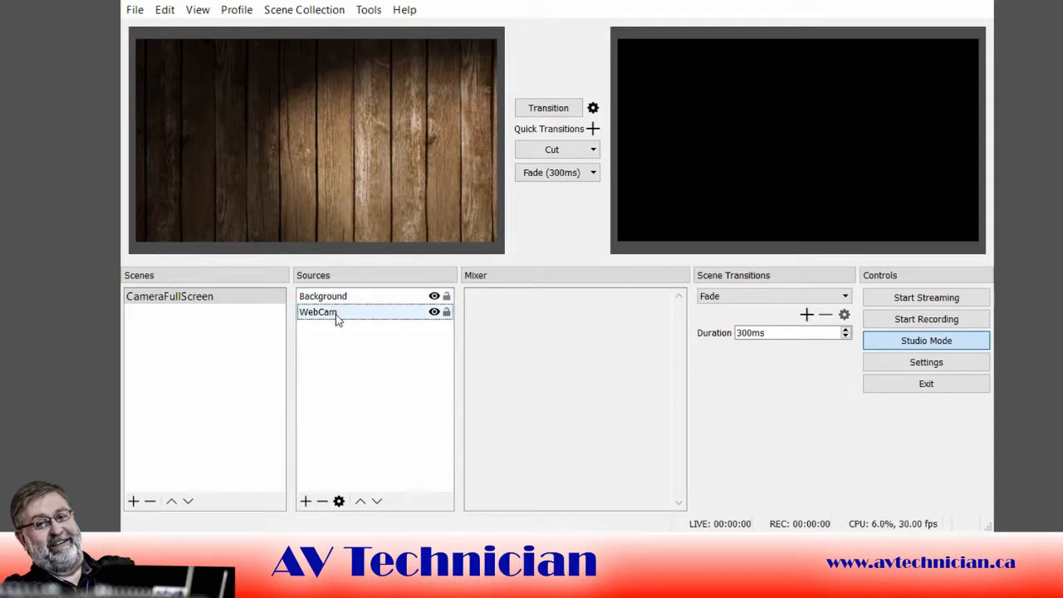
# Step: Move the WebCam source above Background in the source order
pyautogui.click(332, 316)
pyautogui.moveTo(326, 320); pyautogui.dragTo(326, 303)
pyautogui.click(349, 380)
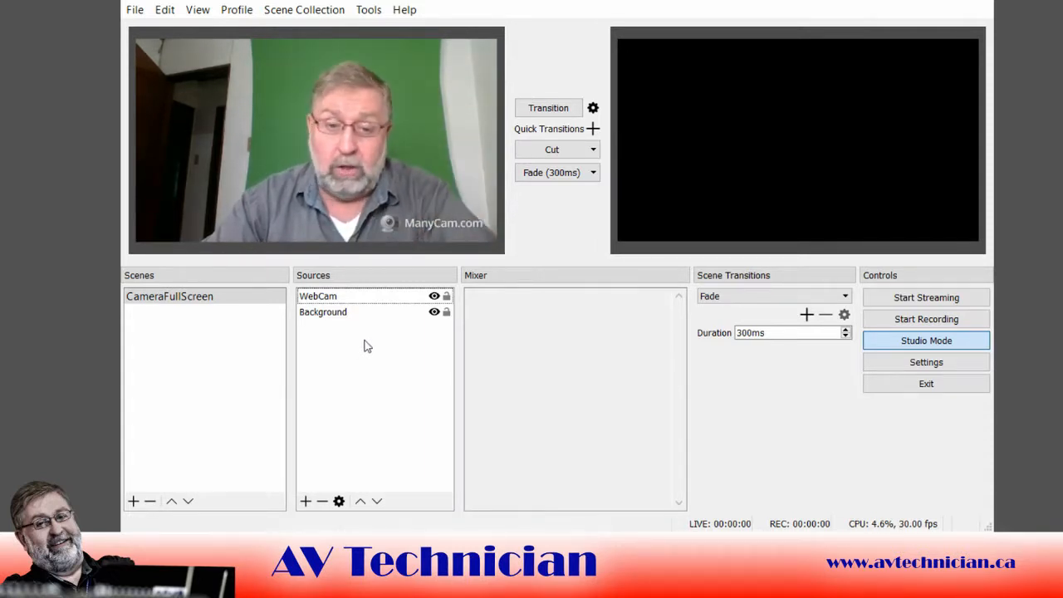
# Step: Apply a filter to the WebCam source that keys out the green screen behind the presenter
pyautogui.click(353, 298)
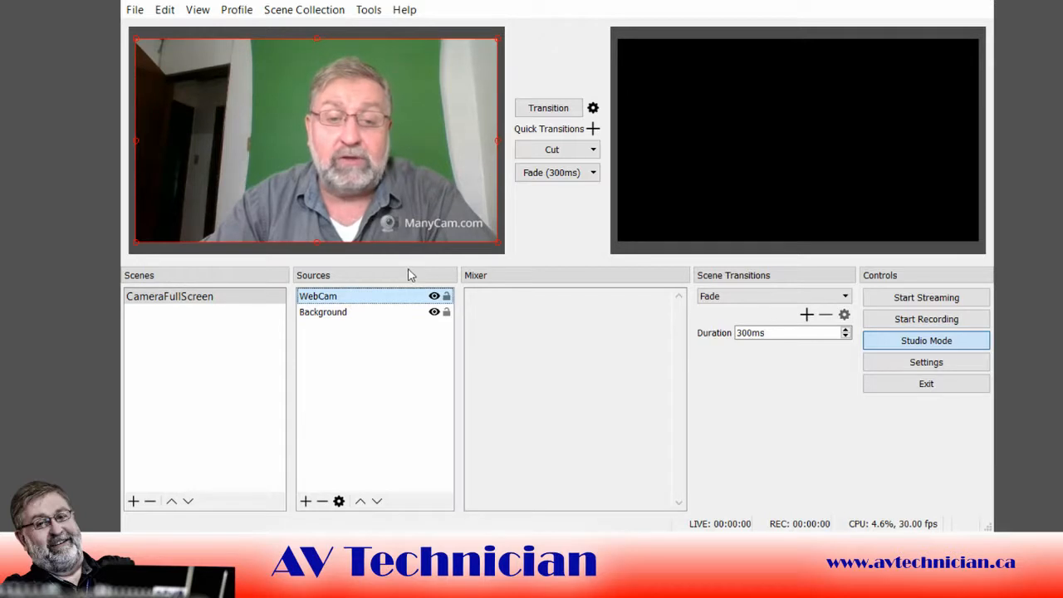
pyautogui.hotkey('alt', 'Tab')
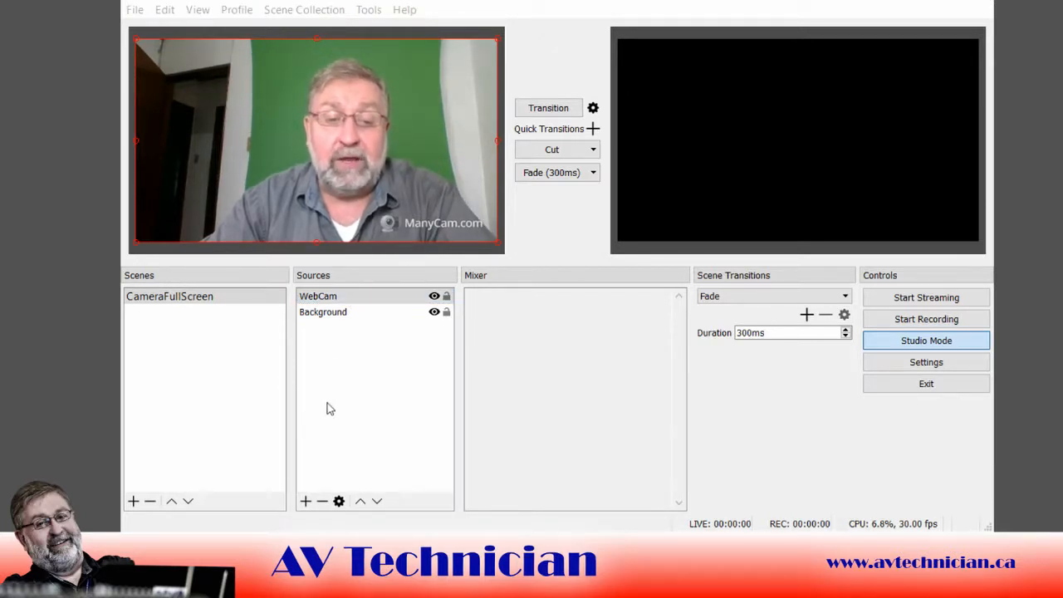
pyautogui.click(517, 281)
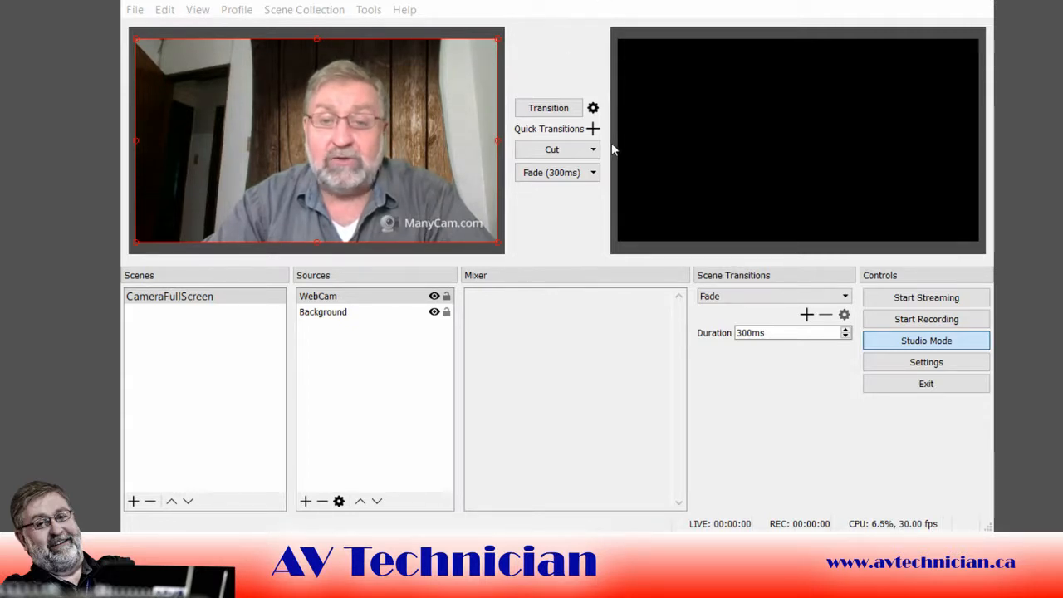
pyautogui.click(824, 509)
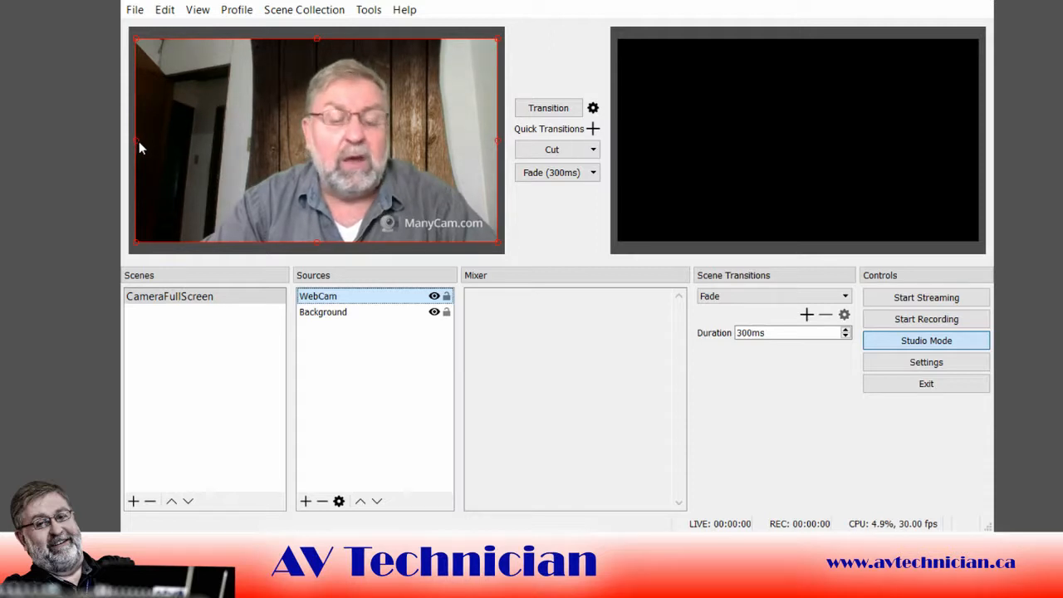
# Step: Crop the left and right sides of the WebCam picture so only the presenter and the keyed area remain
pyautogui.moveTo(139, 147)
pyautogui.mouseDown()
pyautogui.moveTo(151, 144)
pyautogui.moveTo(138, 135)
pyautogui.mouseUp()
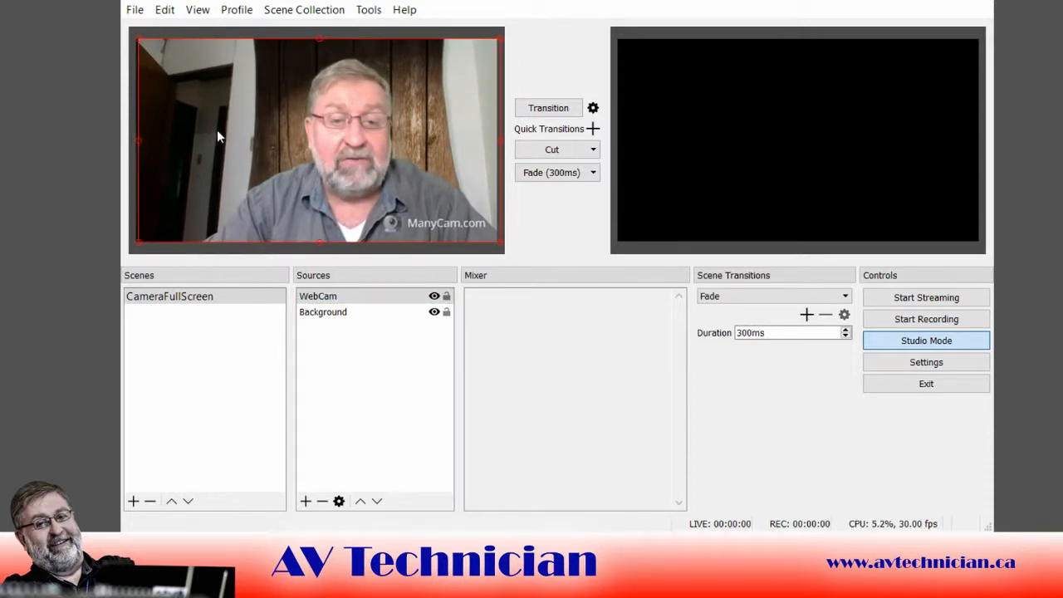
pyautogui.moveTo(217, 130); pyautogui.dragTo(218, 134)
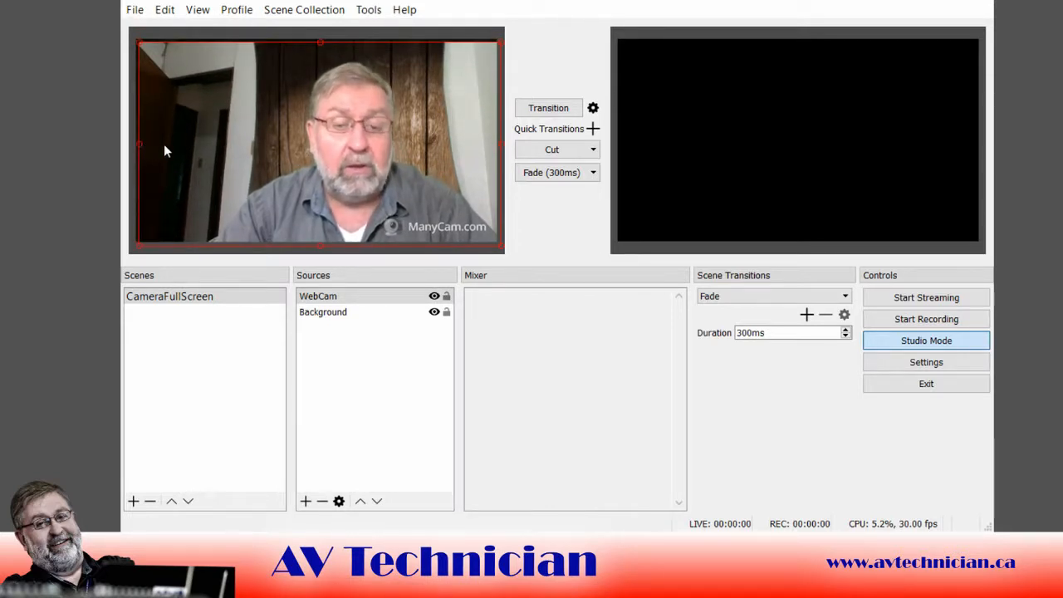
pyautogui.moveTo(139, 143); pyautogui.dragTo(266, 145)
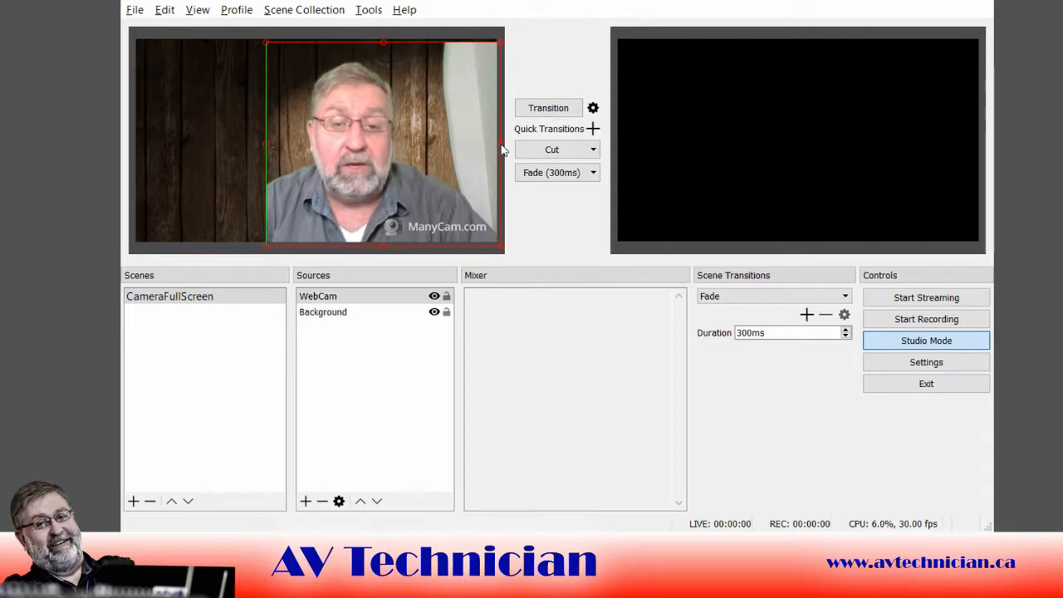
pyautogui.moveTo(497, 148); pyautogui.dragTo(440, 147)
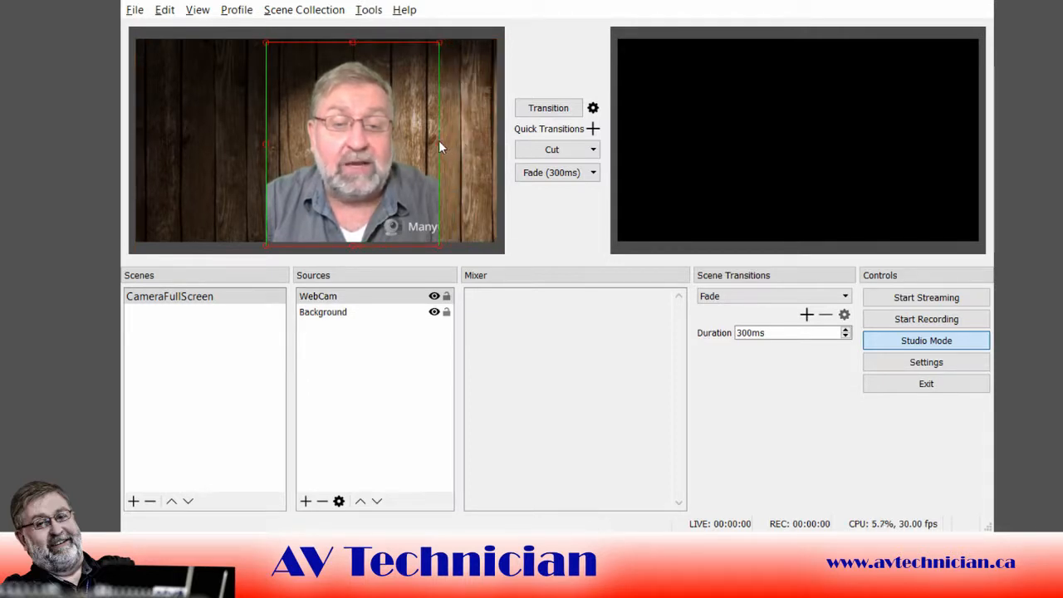
# Step: Enlarge the cropped WebCam picture and reposition it slightly left of centre over the wooden background
pyautogui.moveTo(364, 112); pyautogui.dragTo(412, 110)
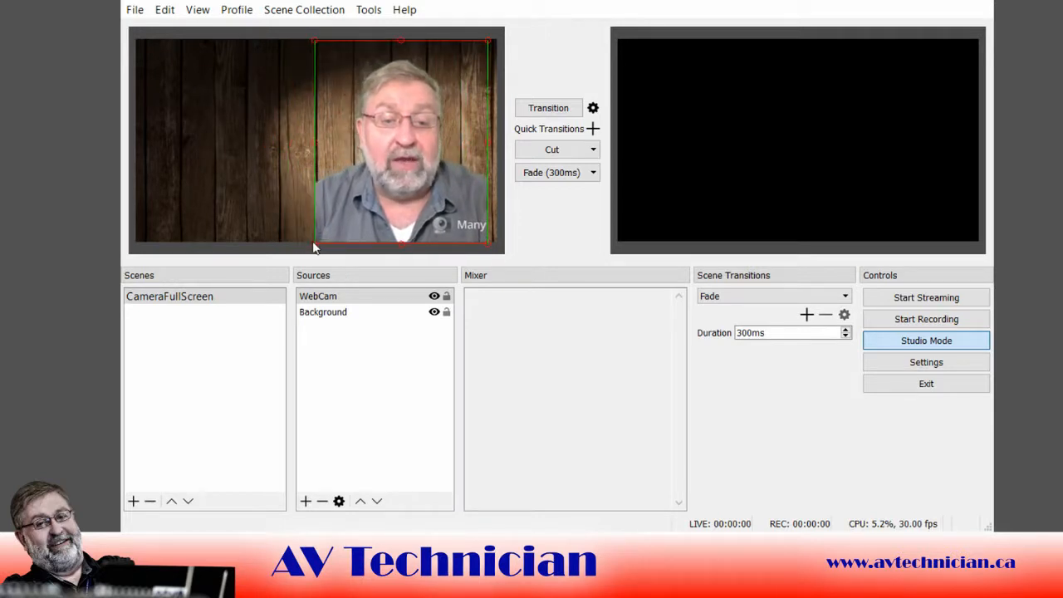
pyautogui.moveTo(315, 48); pyautogui.dragTo(284, 27)
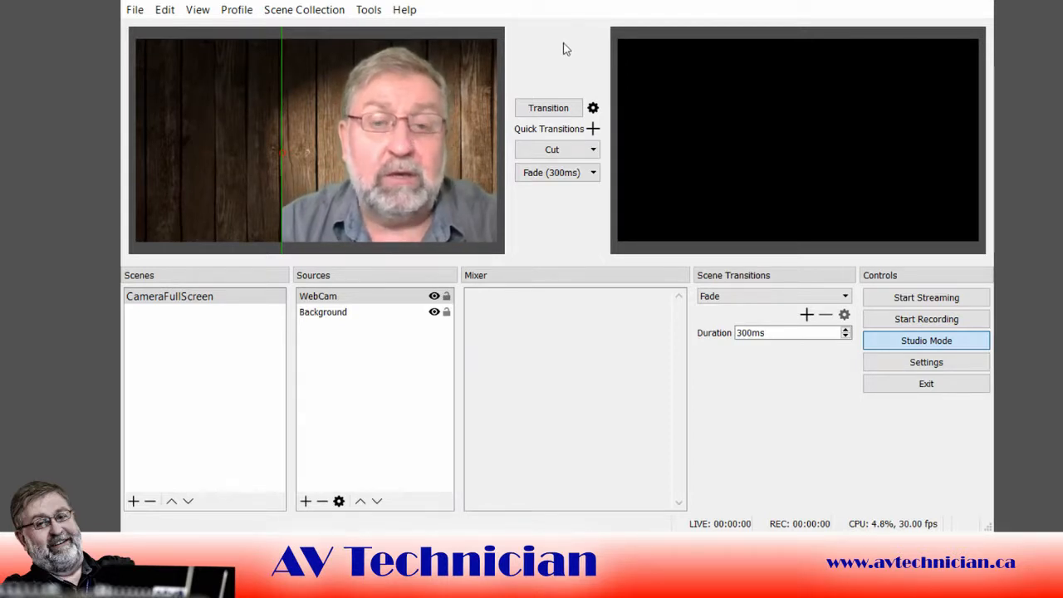
pyautogui.moveTo(404, 155); pyautogui.dragTo(312, 155)
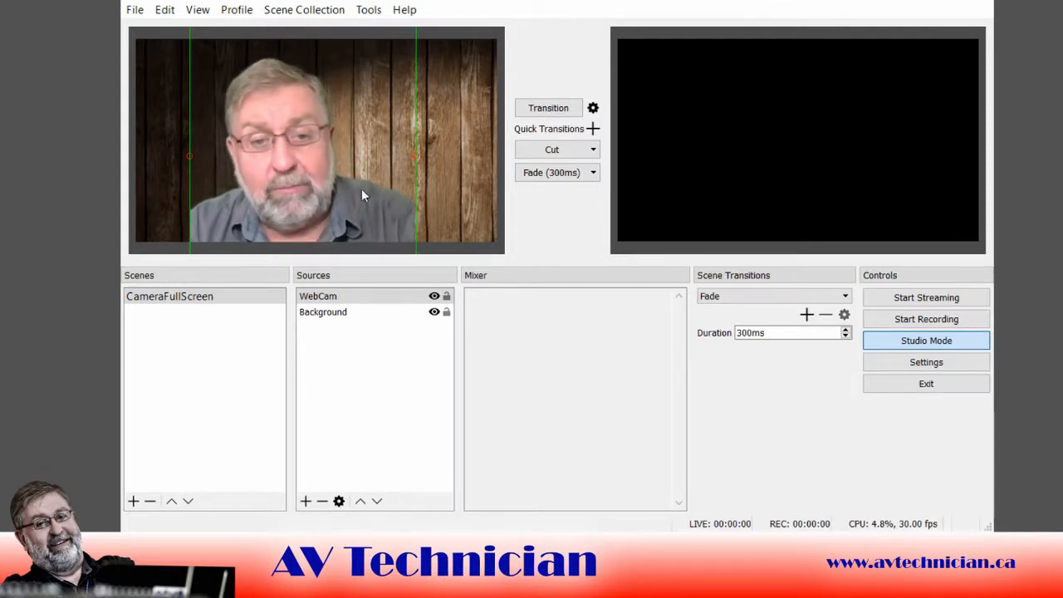
# Step: Centre the WebCam picture over the wooden background and transition the CameraFullScreen scene to the program output
pyautogui.moveTo(322, 142); pyautogui.dragTo(346, 142)
pyautogui.click(350, 139)
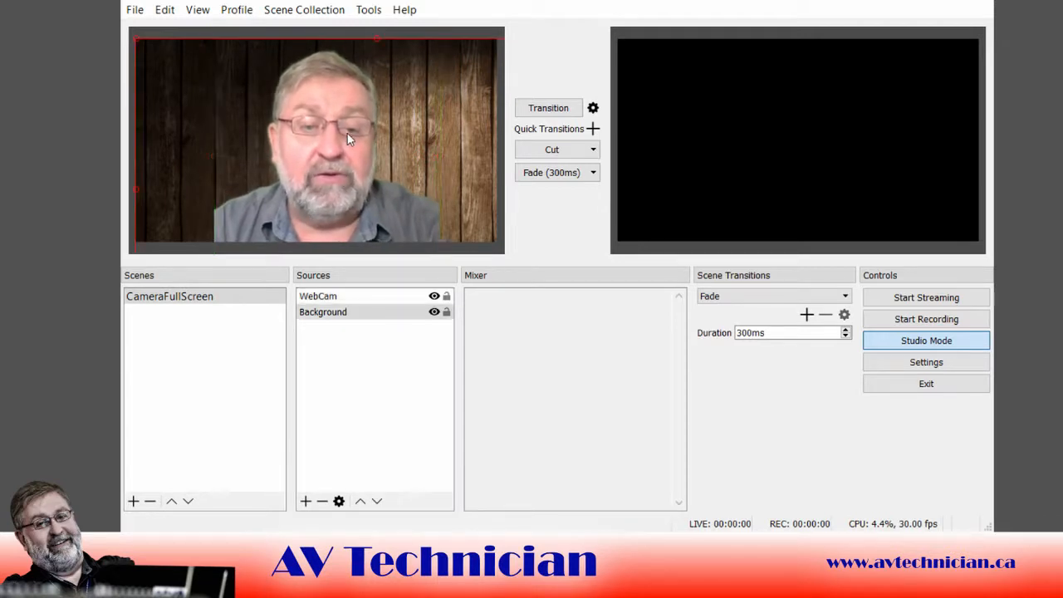
pyautogui.click(195, 344)
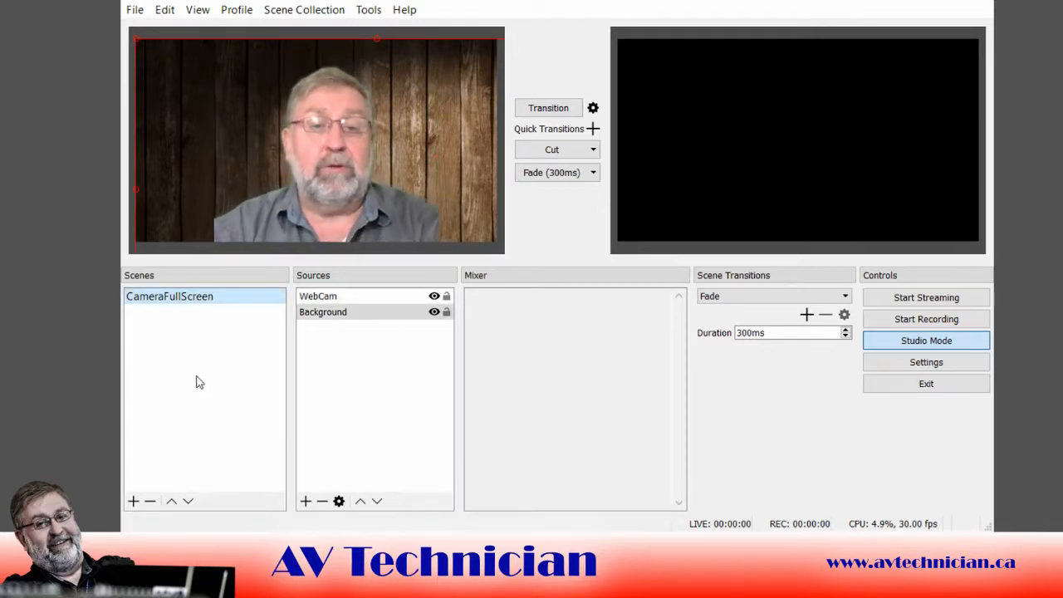
pyautogui.click(375, 350)
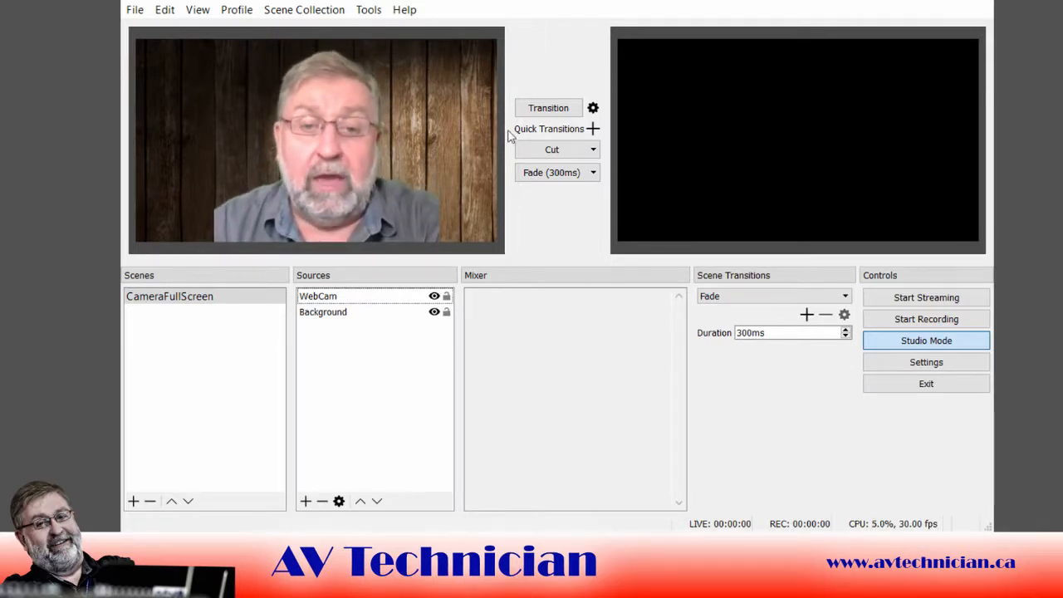
pyautogui.click(522, 109)
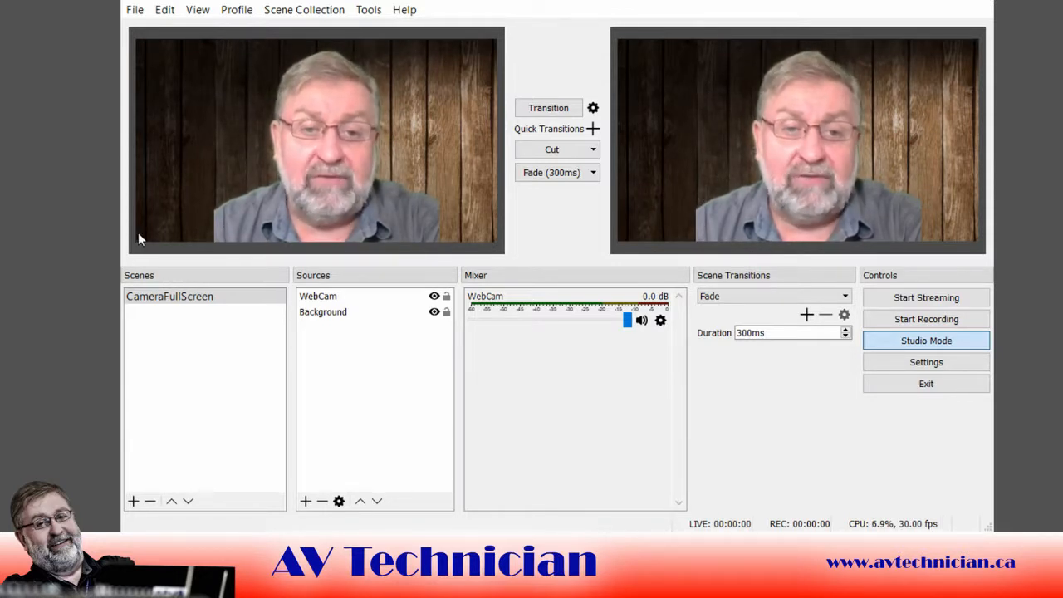
# Step: Add a new scene named PPTFUllScreen to the scene collection
pyautogui.click(174, 345)
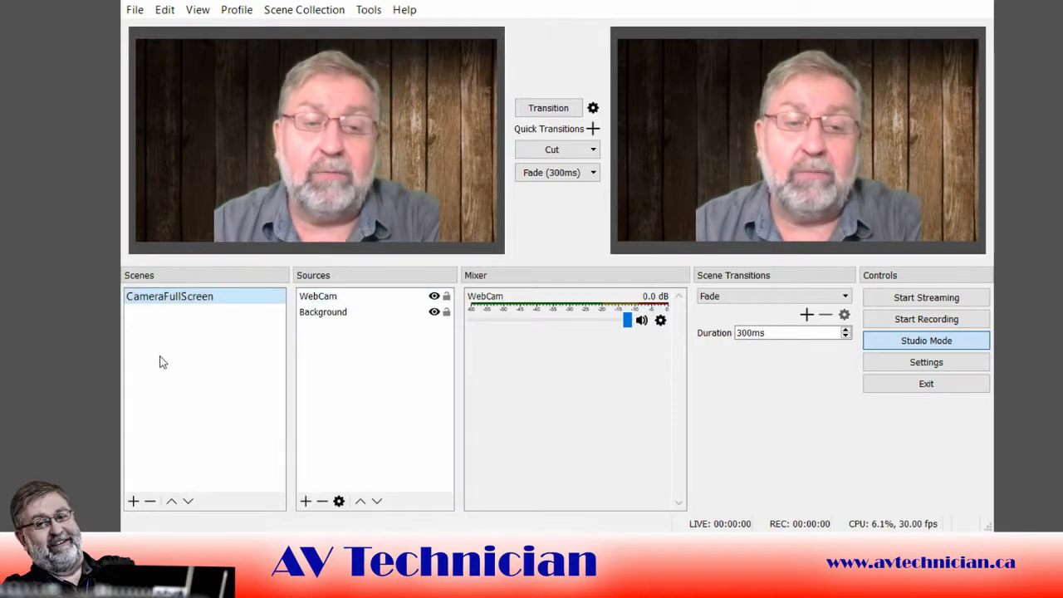
pyautogui.click(133, 501)
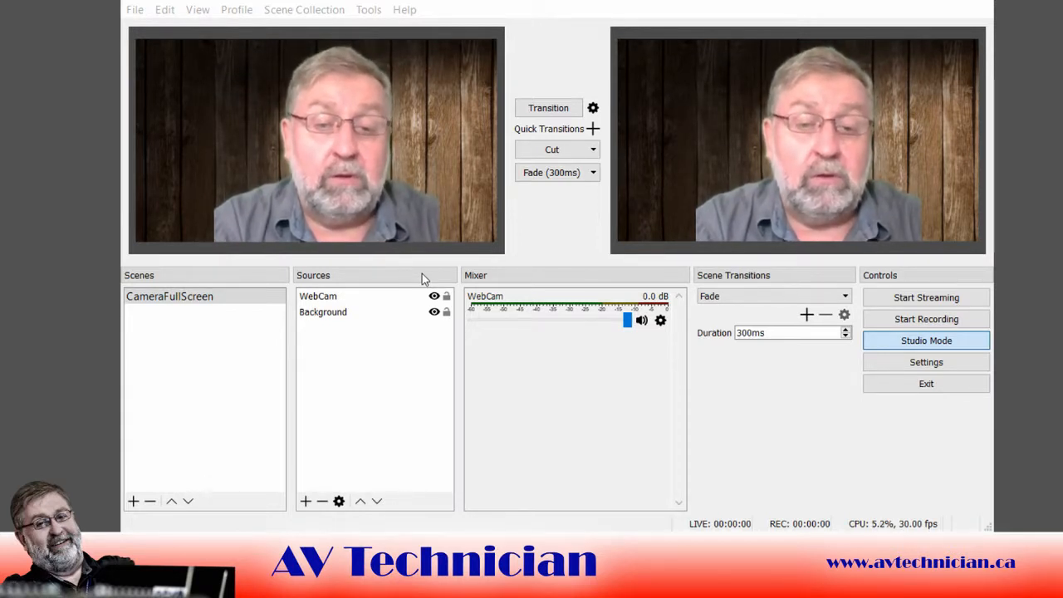
pyautogui.press('Return')
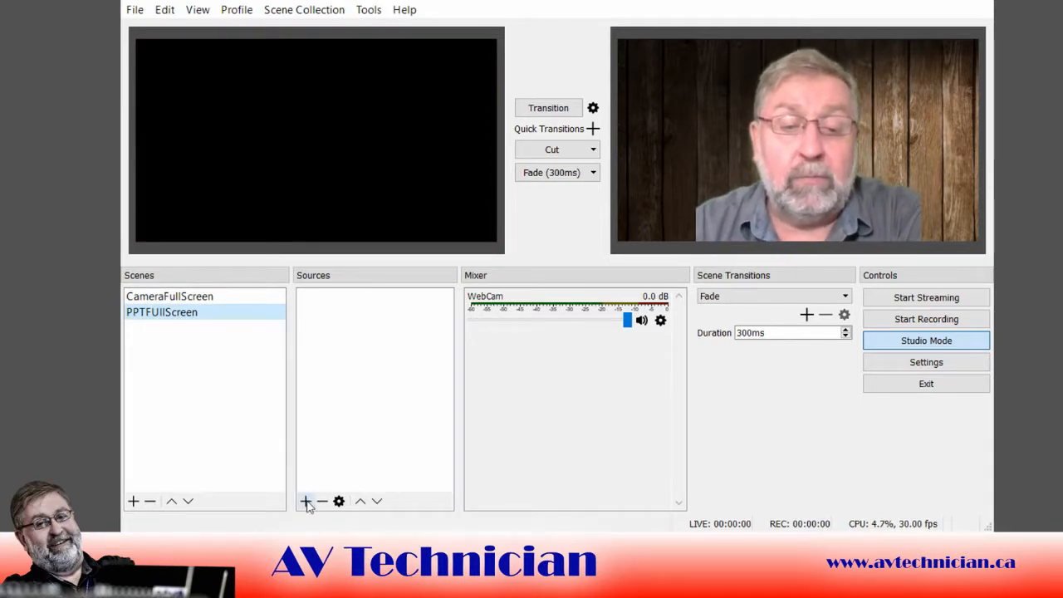
# Step: Add an Audio Input Capture source to both the CameraFullScreen scene and the PPTFUllScreen scene
pyautogui.click(204, 297)
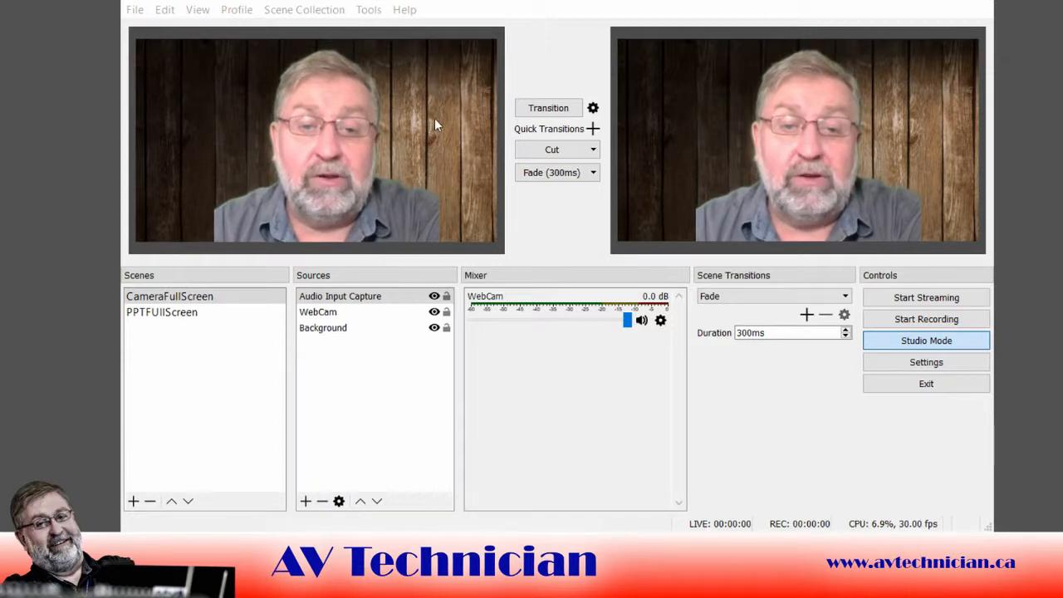
pyautogui.click(692, 454)
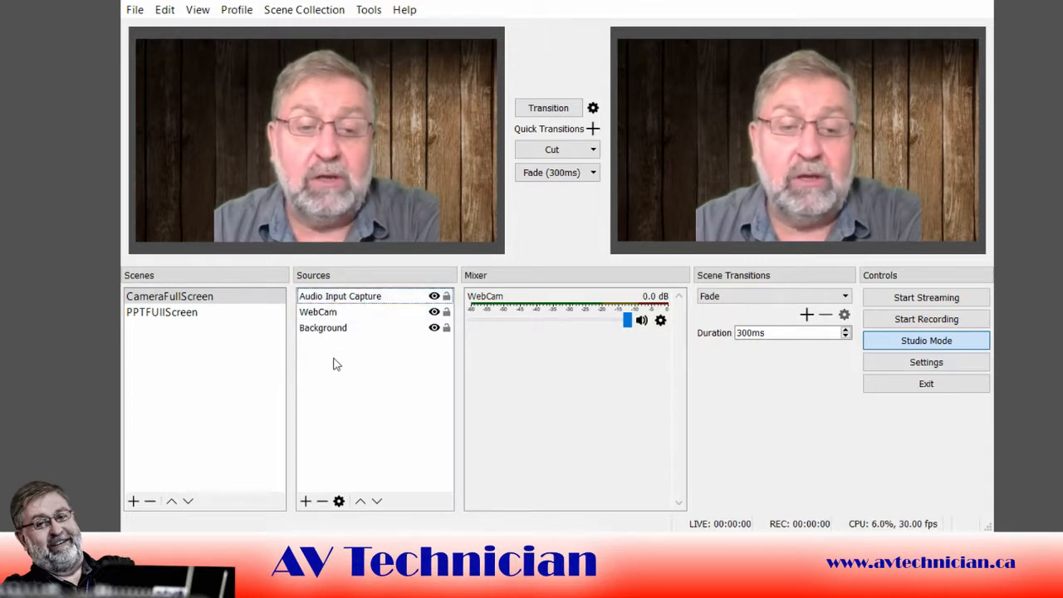
pyautogui.click(162, 322)
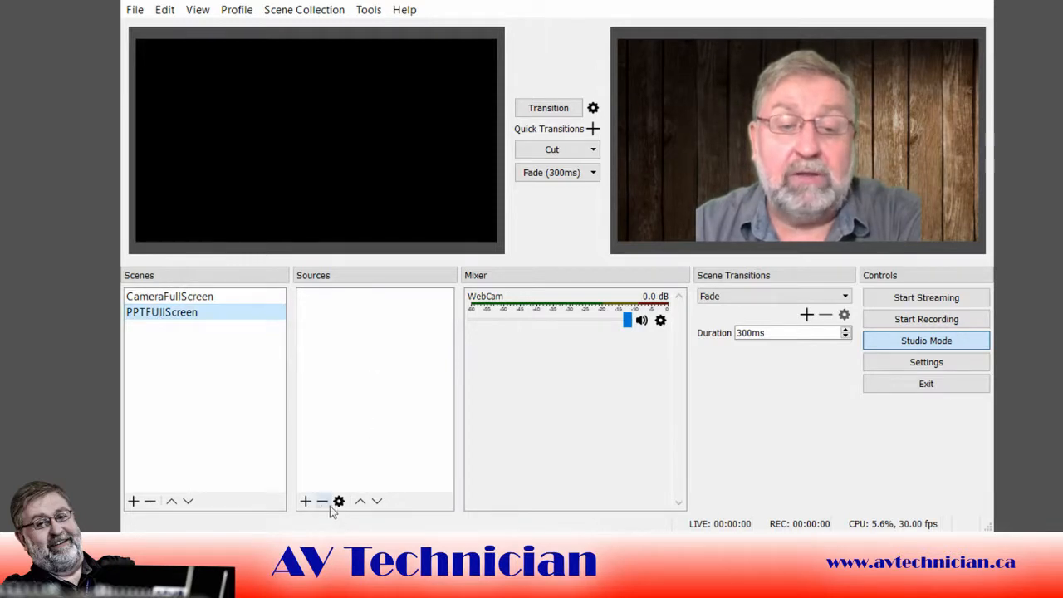
pyautogui.hotkey('alt', 'Tab')
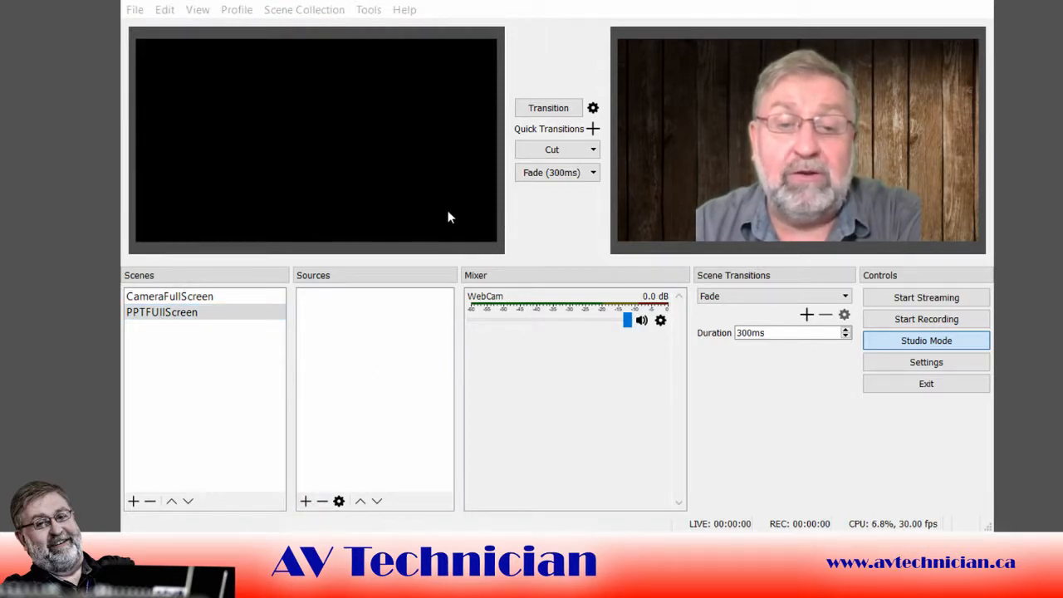
pyautogui.click(575, 364)
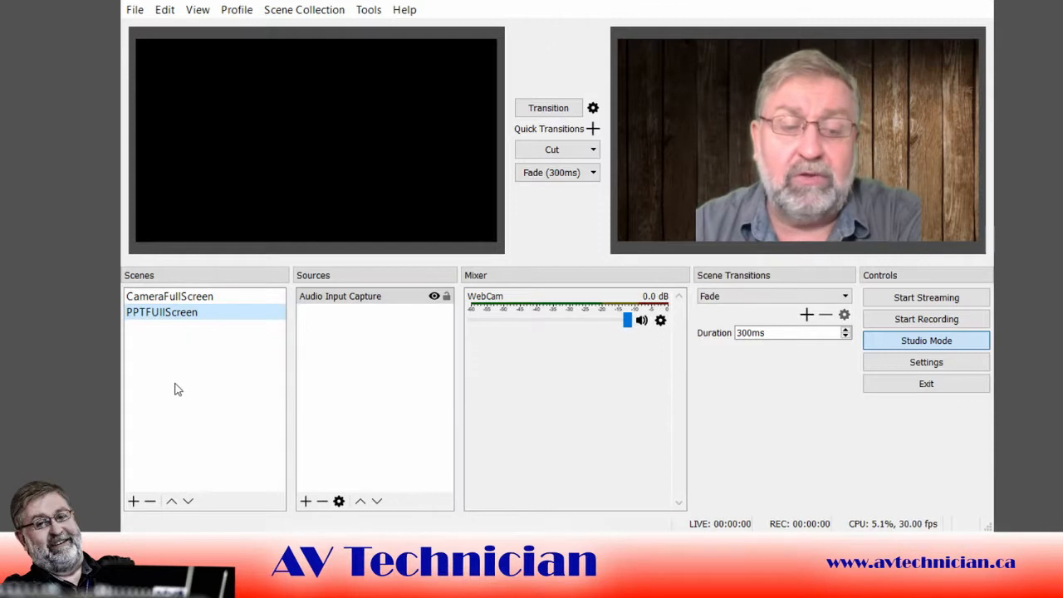
# Step: Add a source named PPT capturing the presentation slide to the PPTFUllScreen scene and enlarge it to fill the canvas
pyautogui.click(343, 338)
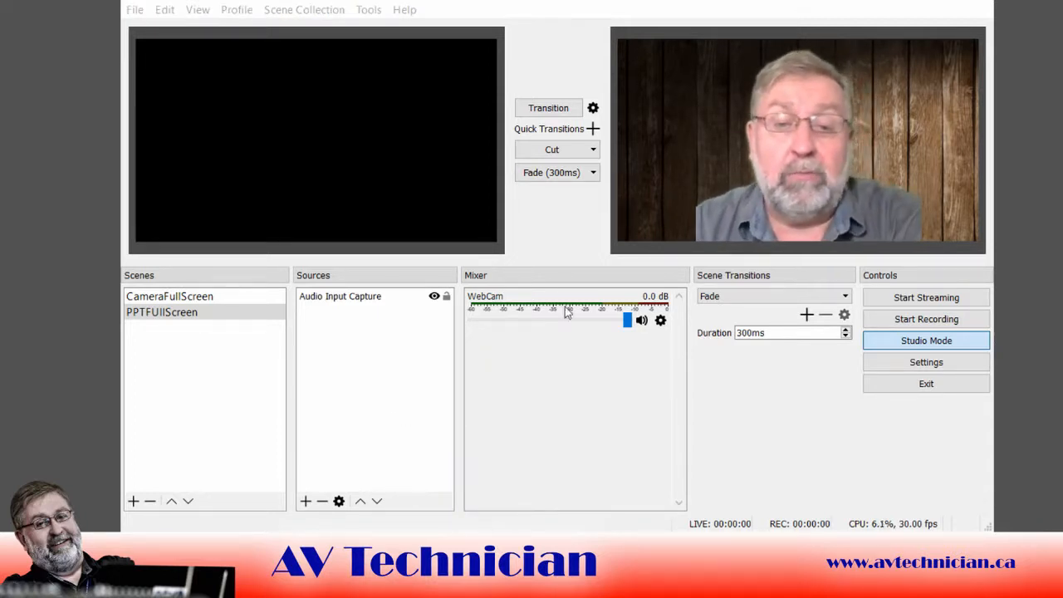
pyautogui.click(575, 357)
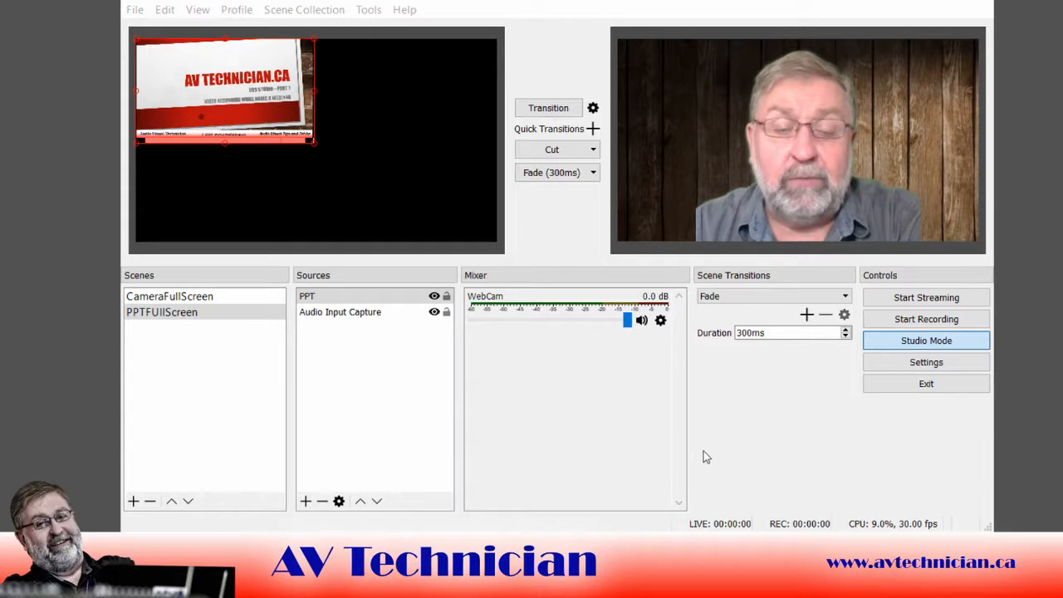
pyautogui.click(324, 235)
pyautogui.moveTo(314, 146); pyautogui.dragTo(417, 213)
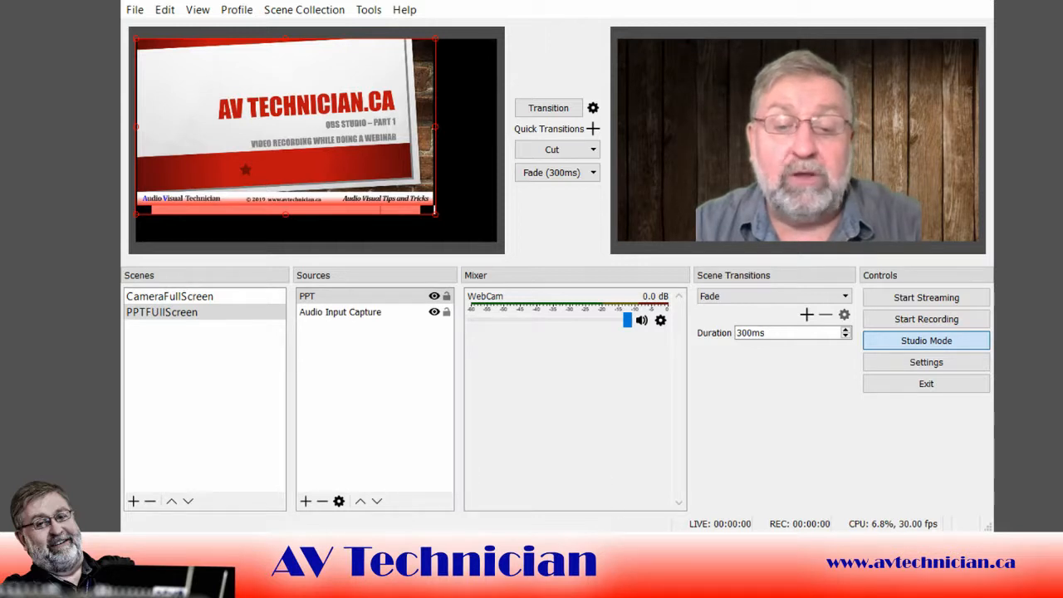
pyautogui.hotkey('ctrl', 's')
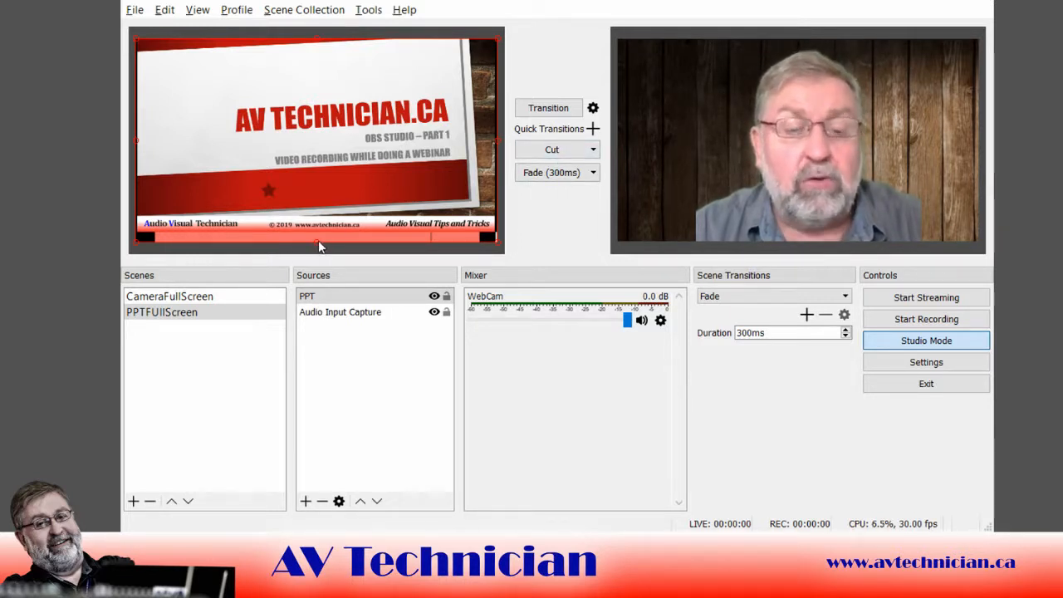
# Step: Crop the strip below the slide off the PPT picture and transition the PPTFUllScreen scene to the program output
pyautogui.moveTo(316, 242); pyautogui.dragTo(316, 236)
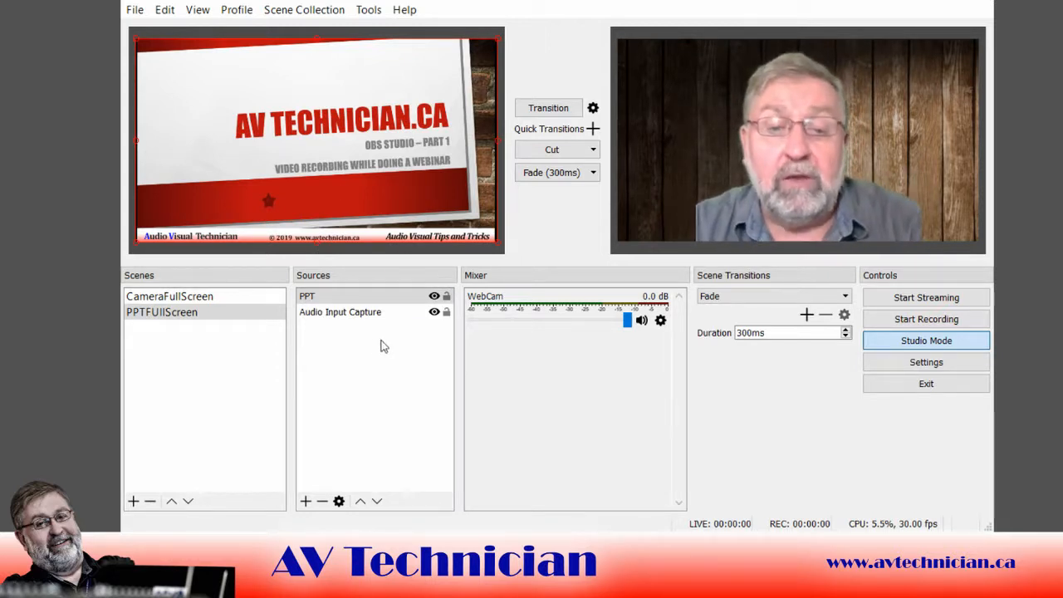
pyautogui.click(371, 353)
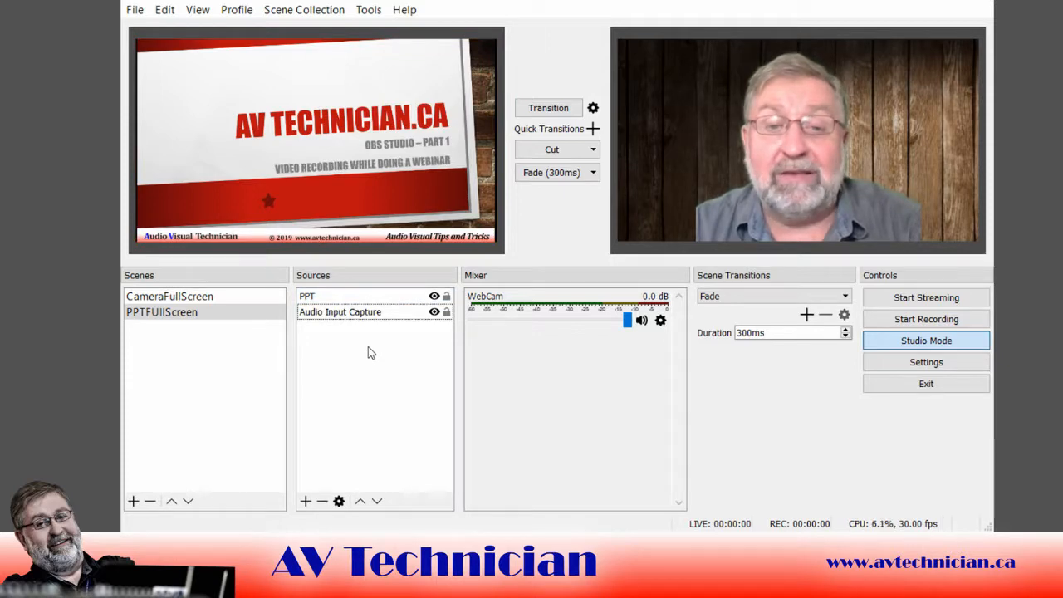
pyautogui.click(549, 107)
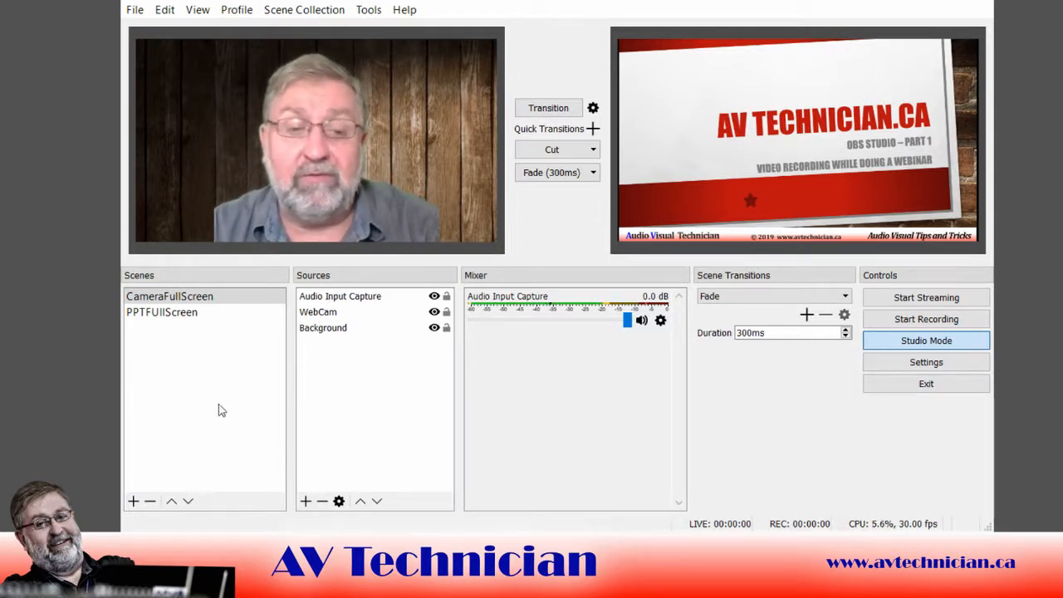
# Step: Duplicate the CameraFullScreen scene and name the copy PIP
pyautogui.click(184, 344)
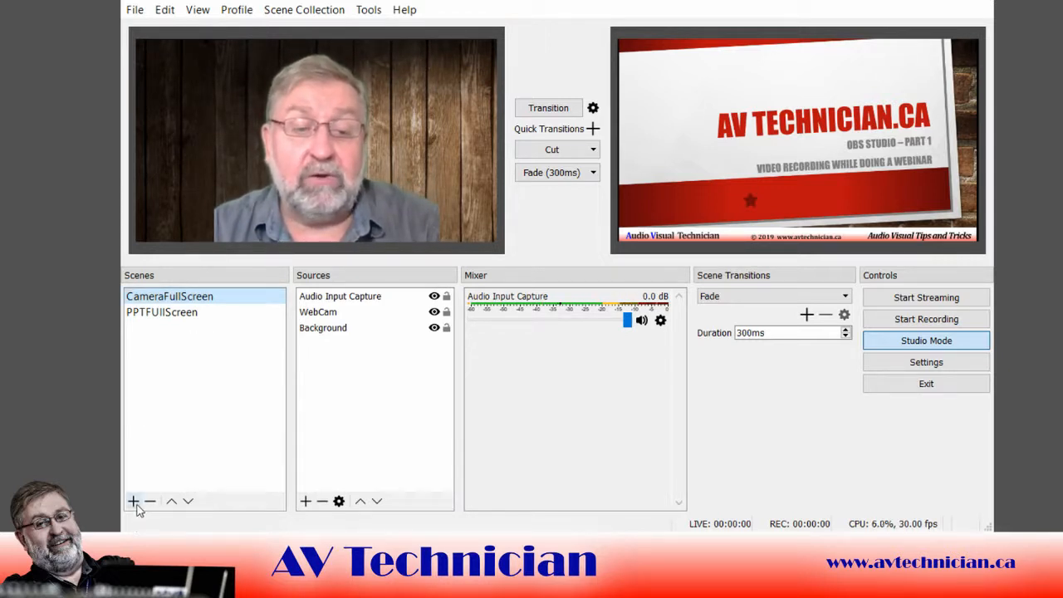
pyautogui.click(133, 502)
pyautogui.click(169, 352)
pyautogui.click(166, 319)
pyautogui.click(173, 297)
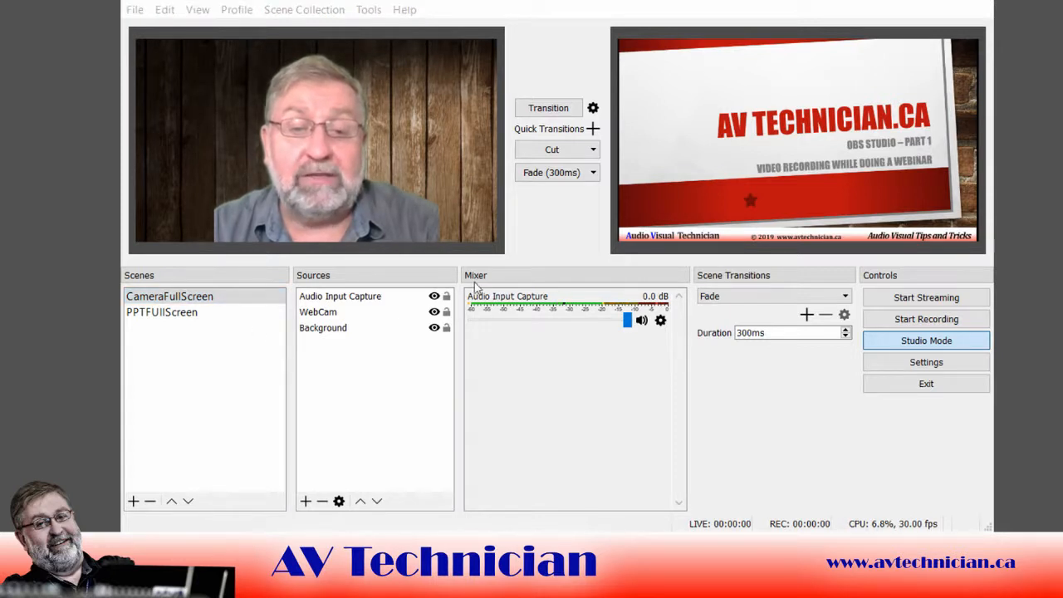
pyautogui.click(519, 286)
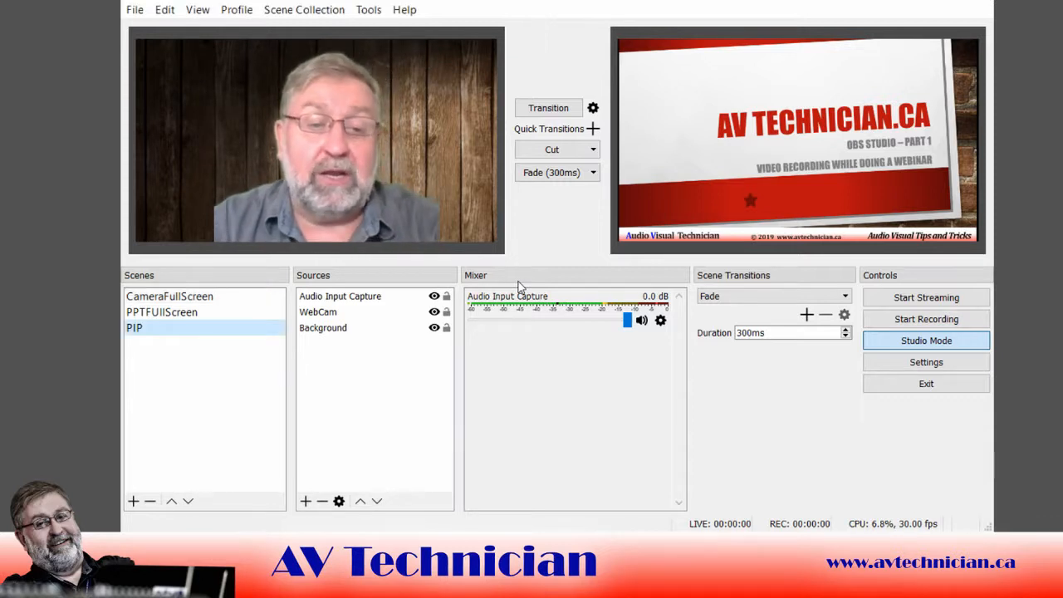
# Step: Shift the WebCam picture to the right side of the PIP scene's canvas and add the PPT source to the scene
pyautogui.click(318, 312)
pyautogui.moveTo(342, 107); pyautogui.dragTo(451, 106)
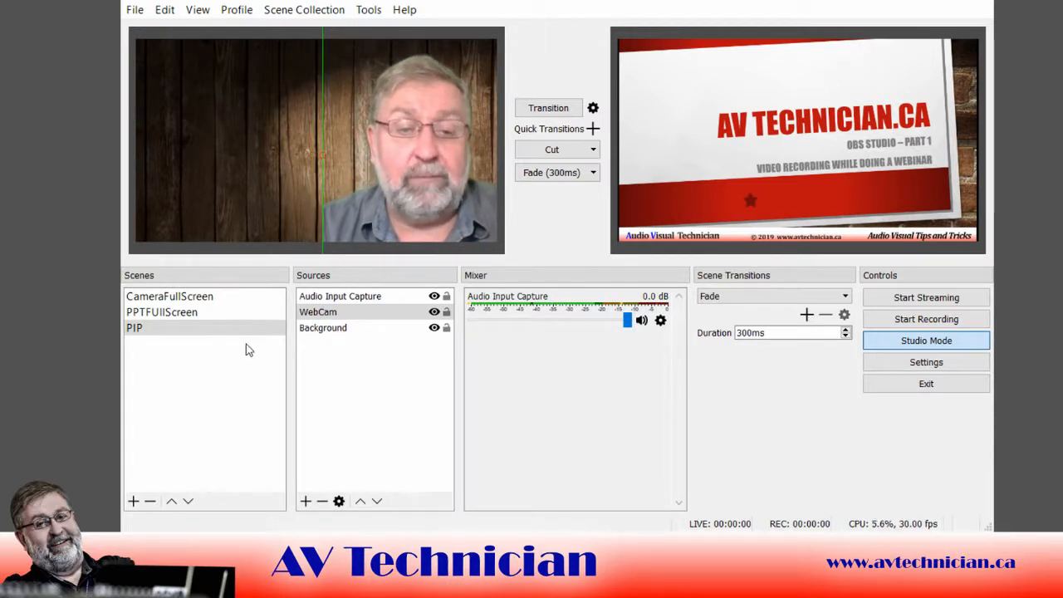
pyautogui.click(305, 501)
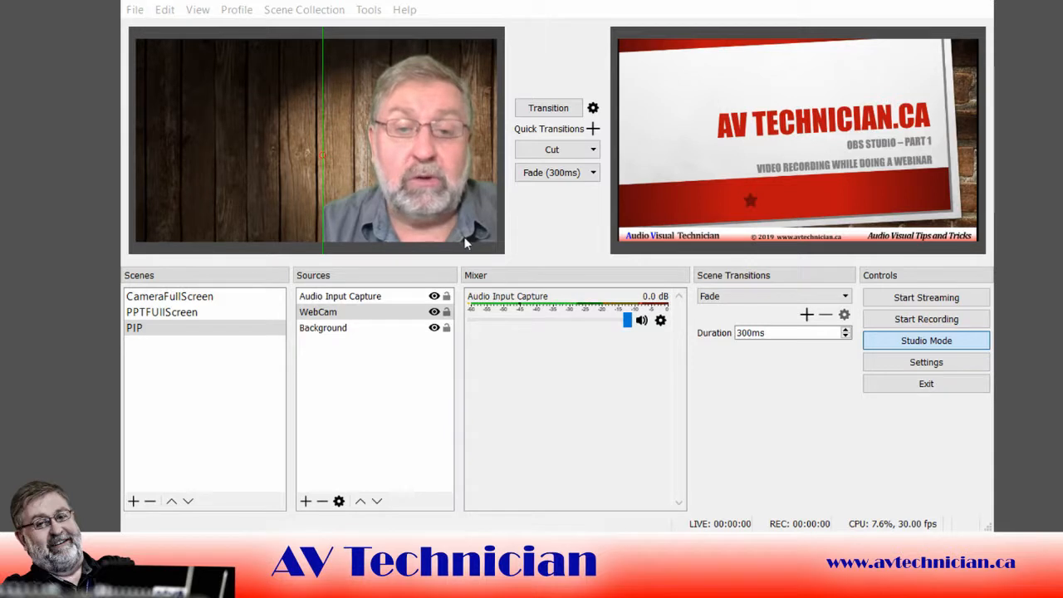
pyautogui.click(570, 361)
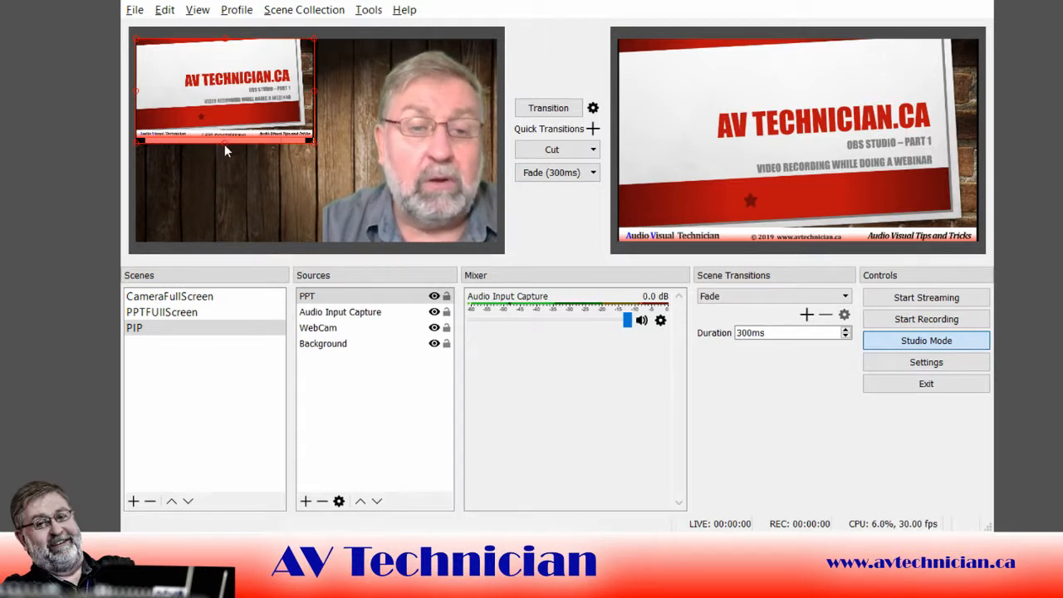
# Step: Crop the strip below the slide off the PPT picture and place it slightly inside the canvas's upper-left corner
pyautogui.keyDown('alt'); pyautogui.moveTo(224, 145); pyautogui.dragTo(225, 138); pyautogui.keyUp('alt')
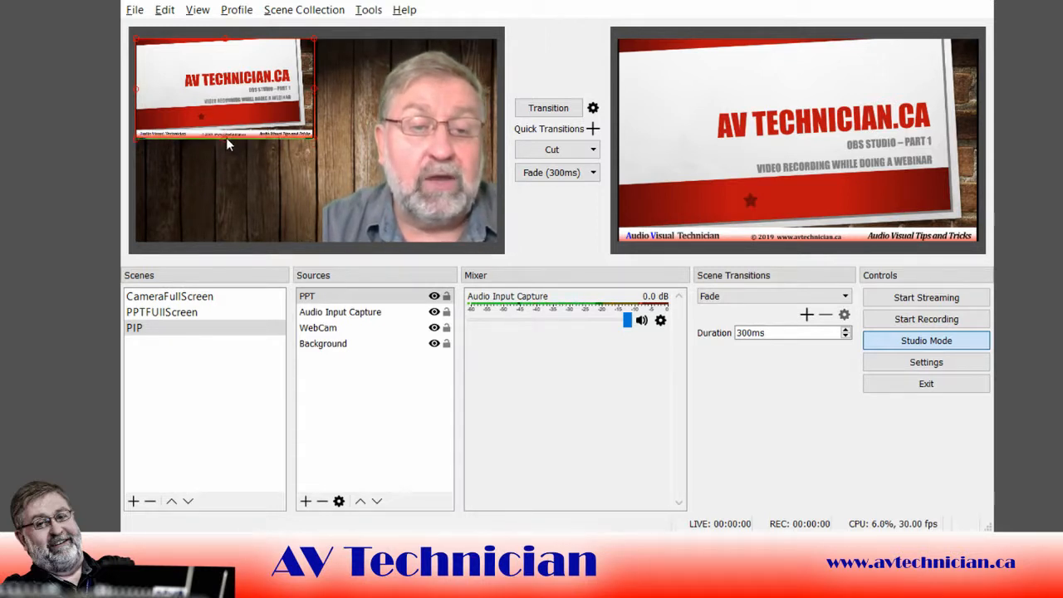
pyautogui.moveTo(273, 99); pyautogui.dragTo(282, 108)
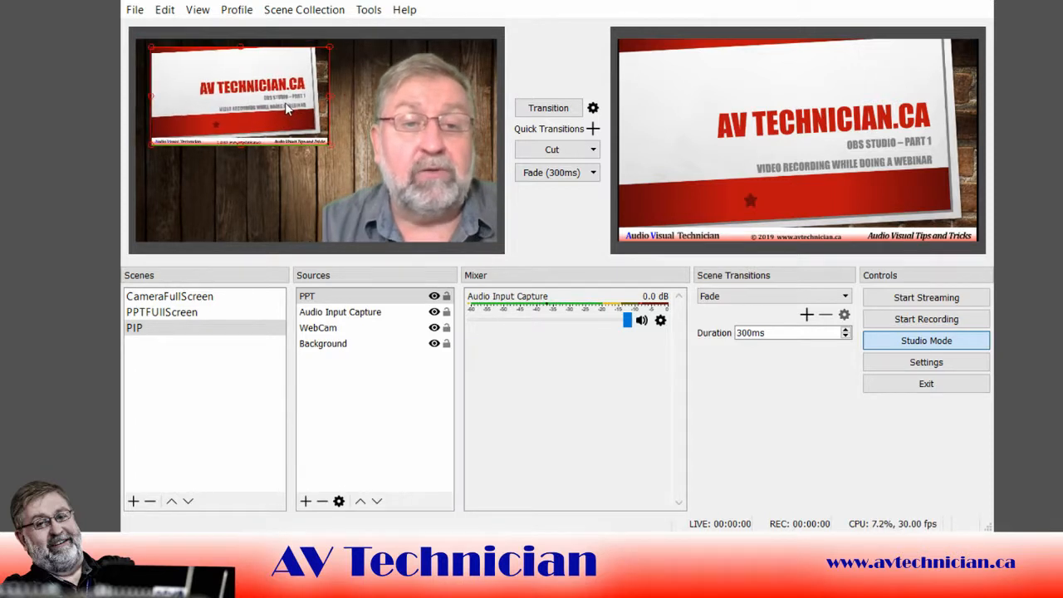
pyautogui.click(304, 191)
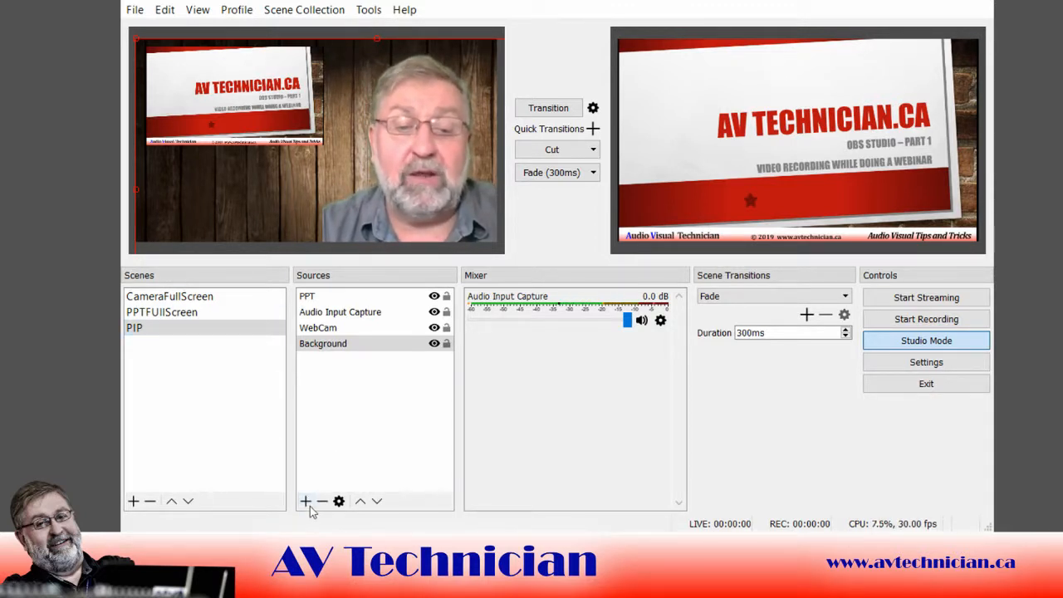
# Step: Add a source named LowerThird to the PIP scene
pyautogui.doubleClick(374, 347)
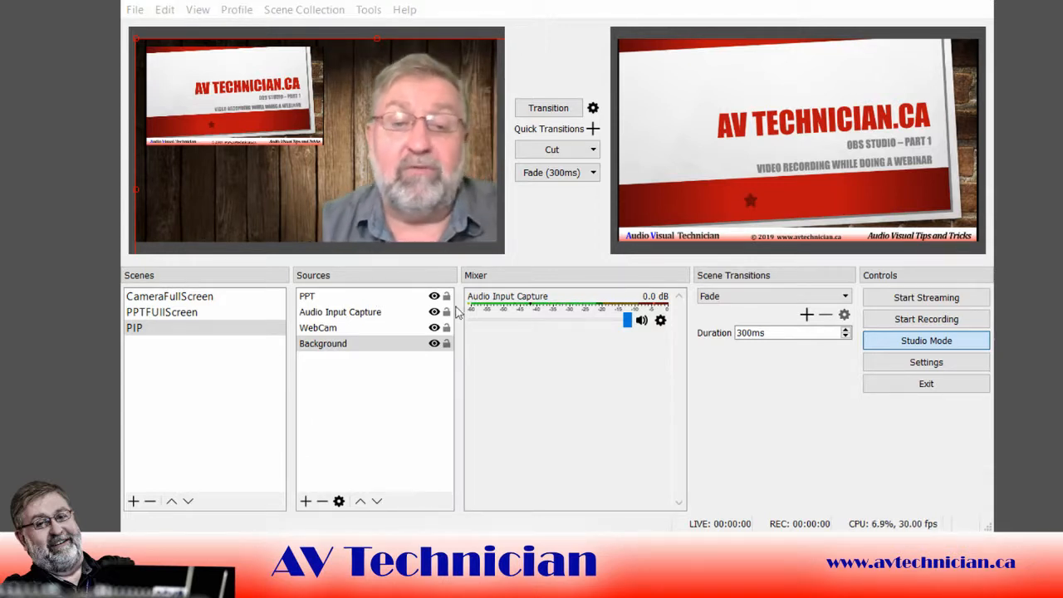
pyautogui.click(547, 359)
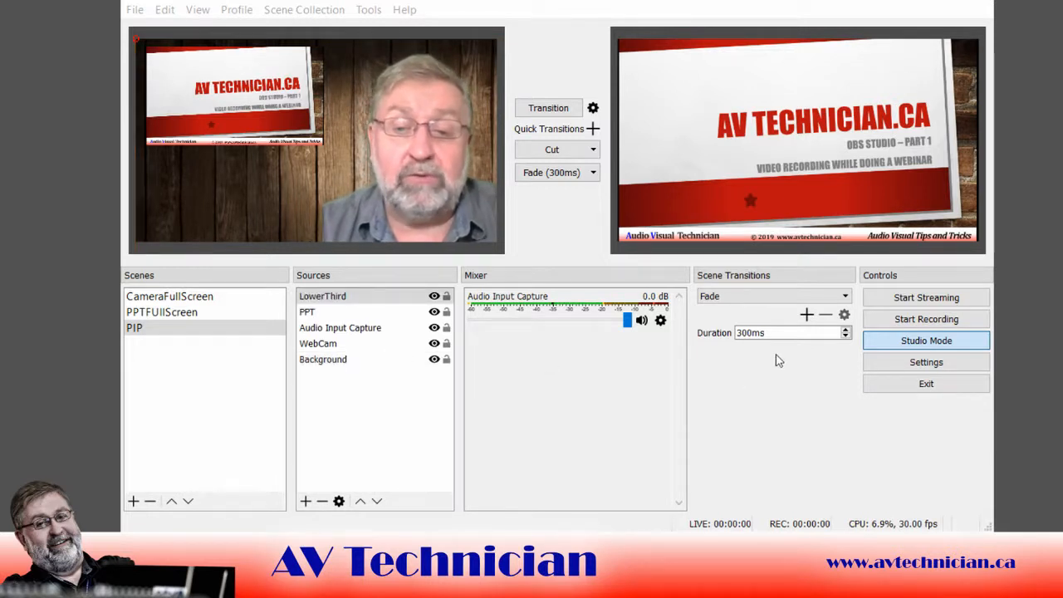